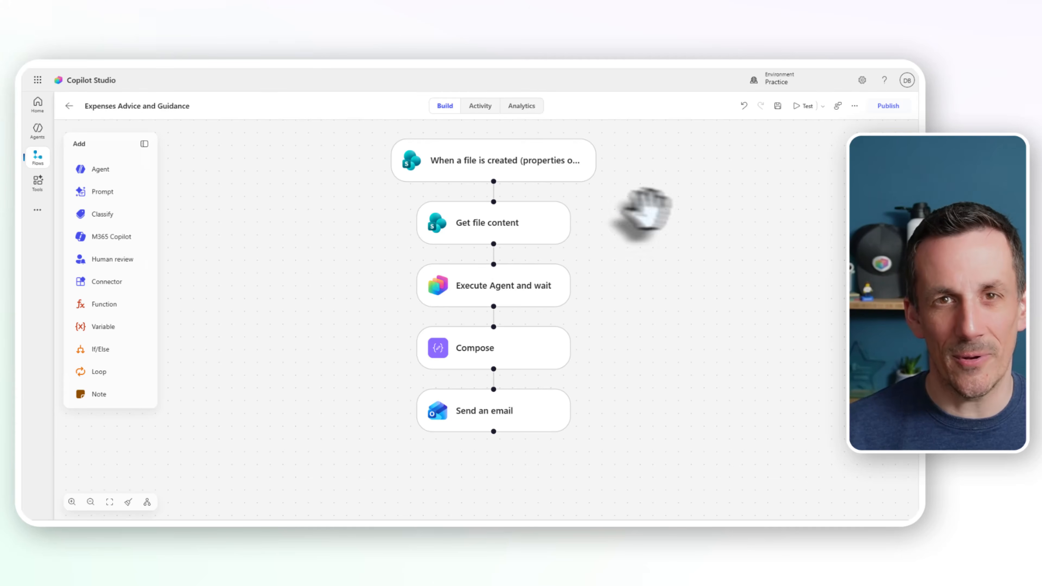
Step: Stagger the workflow's five nodes alternately left and right across the canvas in a zigzag arrangement
{"action": "left_click_drag", "start_coordinate": [566, 181], "coordinate": [388, 186]}
{"action": "left_click_drag", "start_coordinate": [519, 224], "coordinate": [713, 216]}
{"action": "left_click_drag", "start_coordinate": [537, 288], "coordinate": [387, 282]}
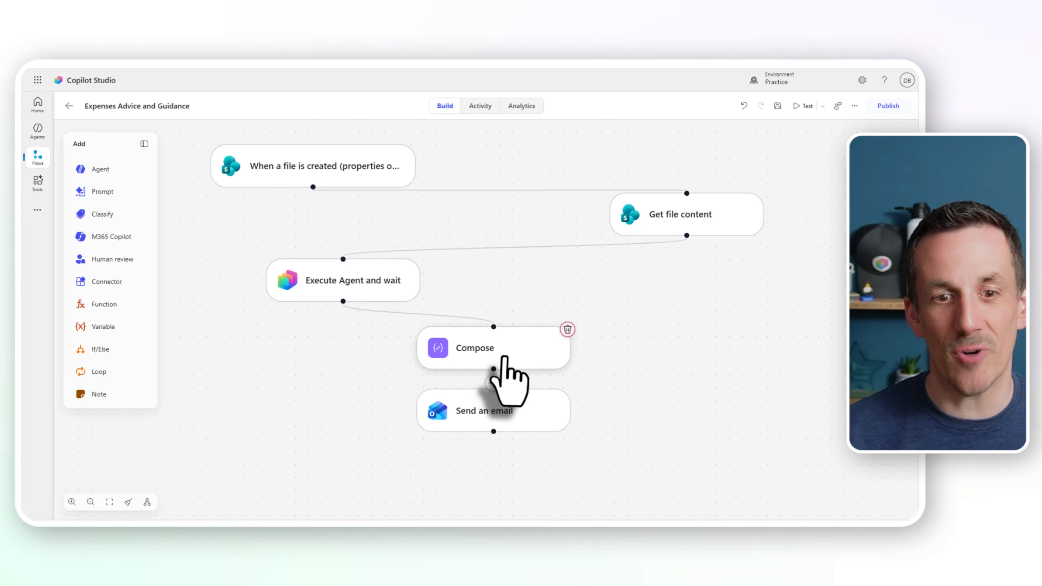
{"action": "left_click_drag", "start_coordinate": [505, 355], "coordinate": [677, 344]}
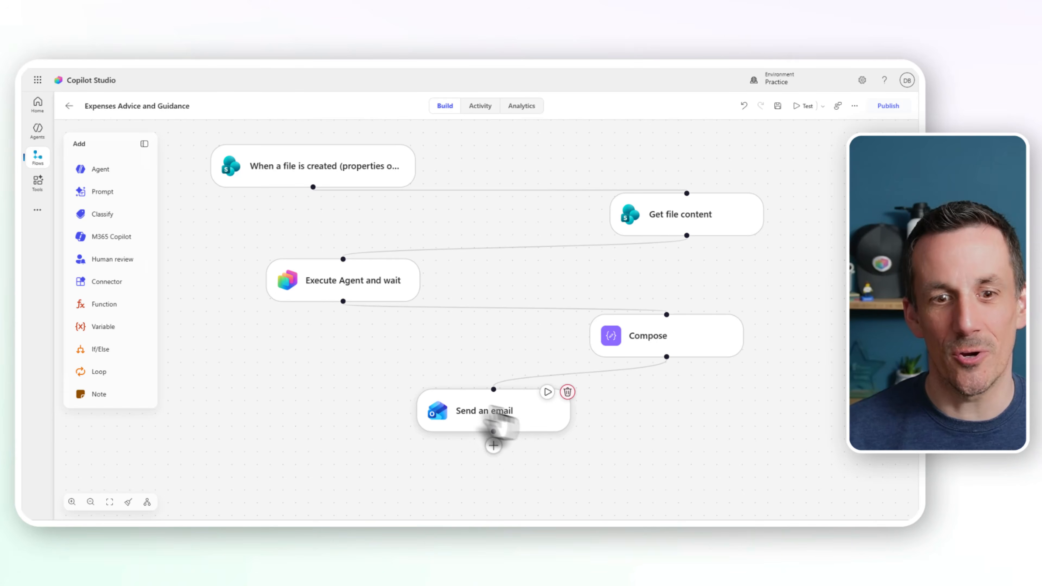
{"action": "left_click_drag", "start_coordinate": [509, 411], "coordinate": [420, 398]}
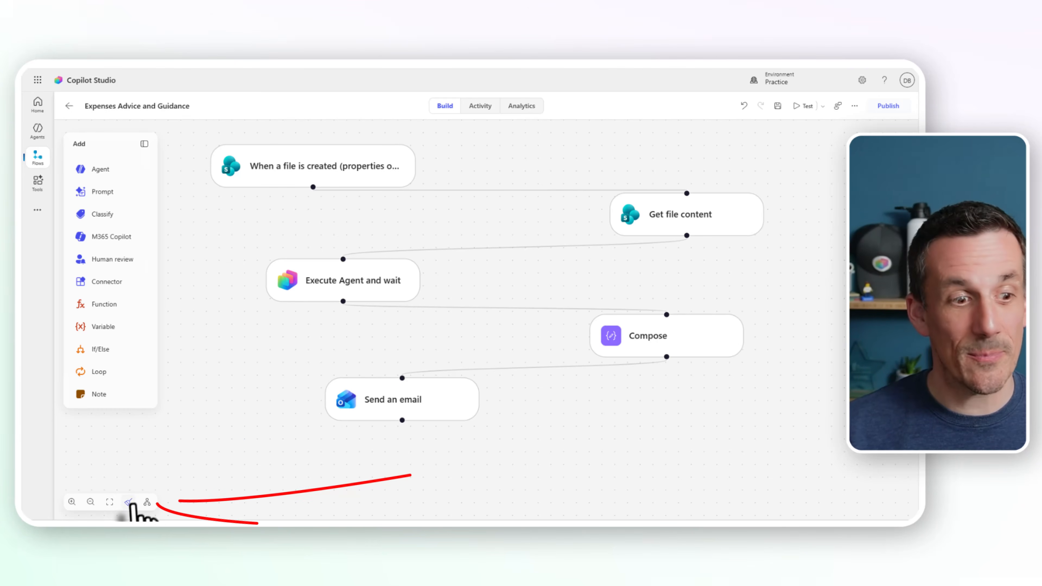
Step: Tidy up the scattered nodes, and flip the flow layout to horizontal and back to vertical
{"action": "left_click", "coordinate": [128, 501]}
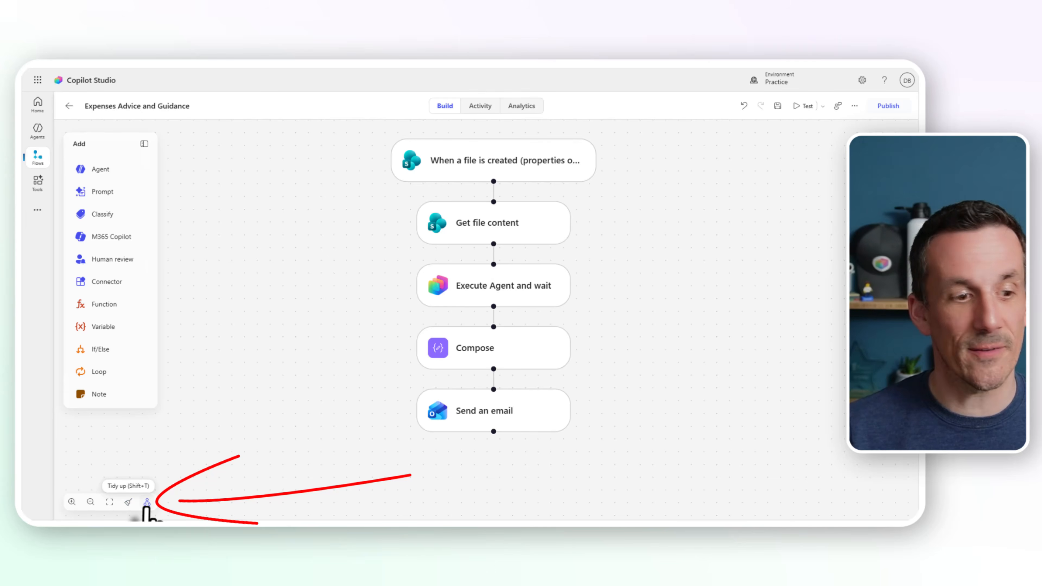
{"action": "left_click", "coordinate": [146, 502]}
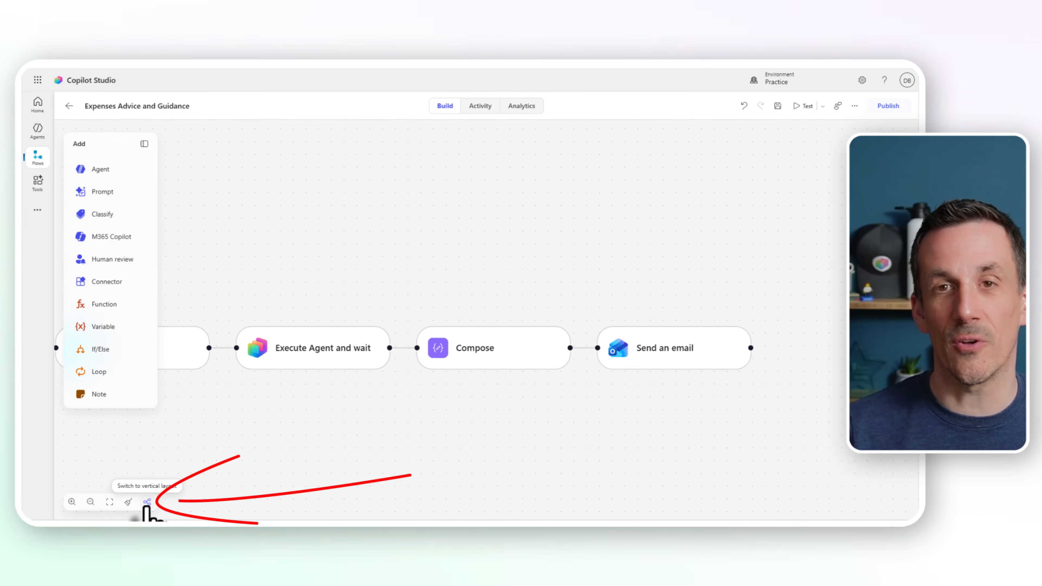
{"action": "left_click", "coordinate": [147, 501]}
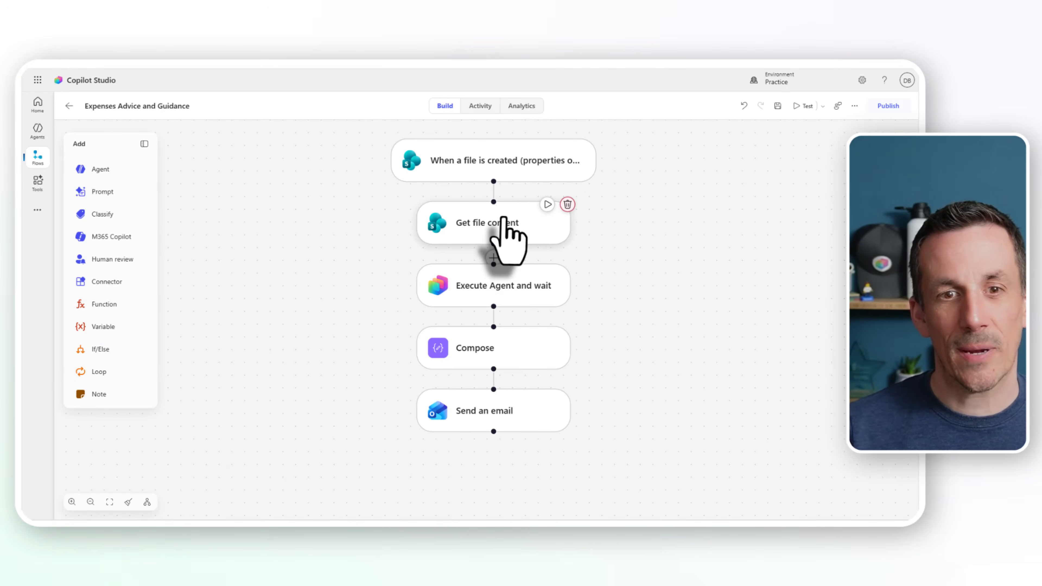
Step: Inspect the configuration of the Get file content action and of the file-created trigger
{"action": "left_click", "coordinate": [509, 224]}
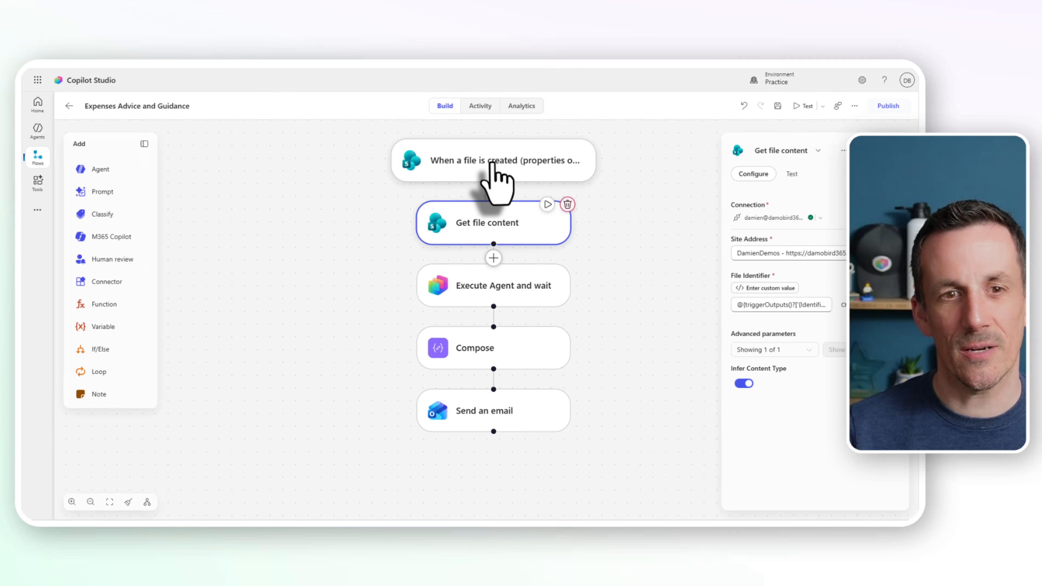
{"action": "left_click", "coordinate": [503, 168]}
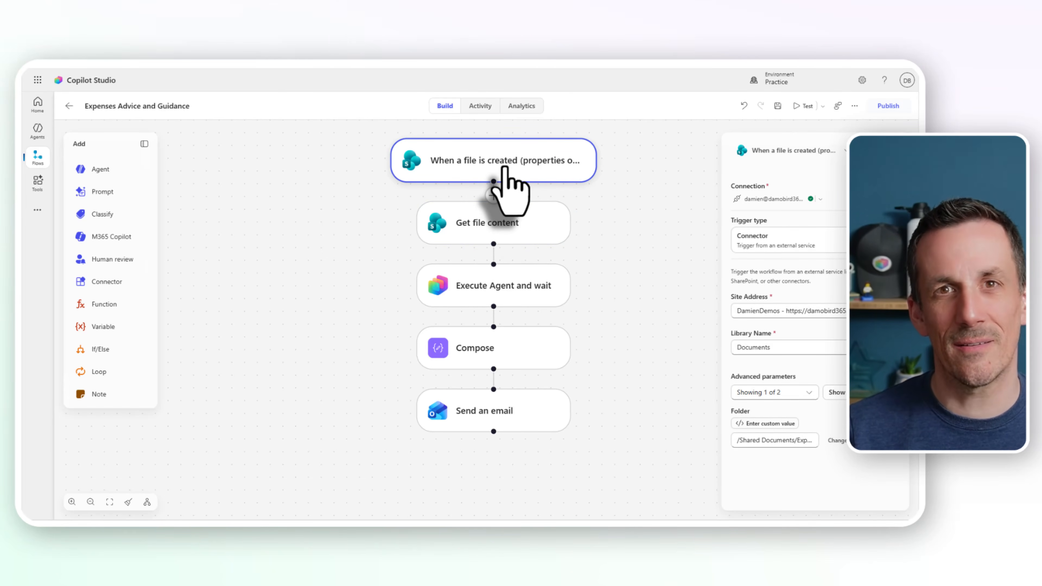
{"action": "left_click", "coordinate": [494, 196]}
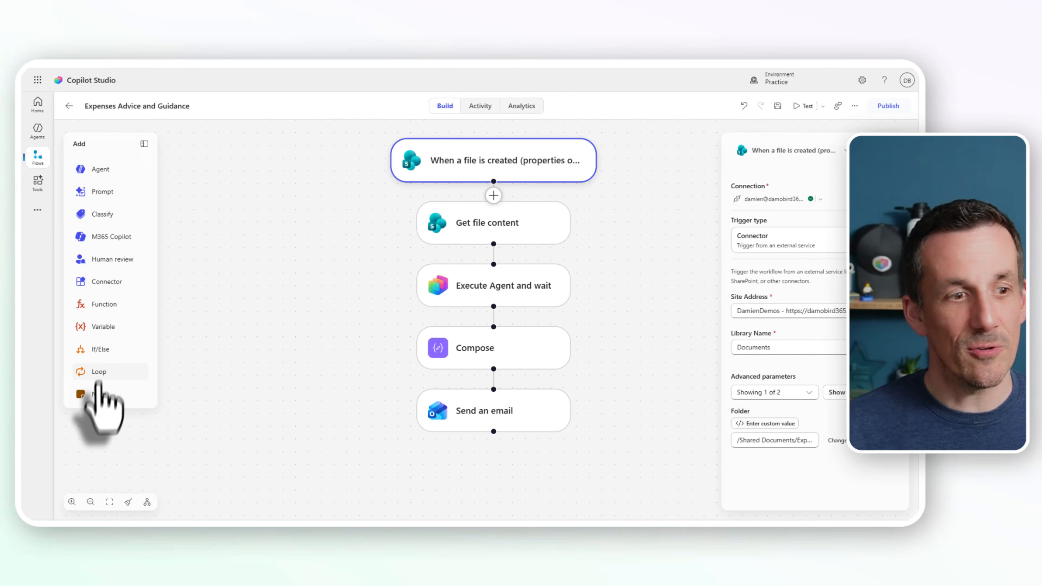
Step: Add a note beside the flow reading "This will enable us to manage our expenses"
{"action": "left_click", "coordinate": [99, 394]}
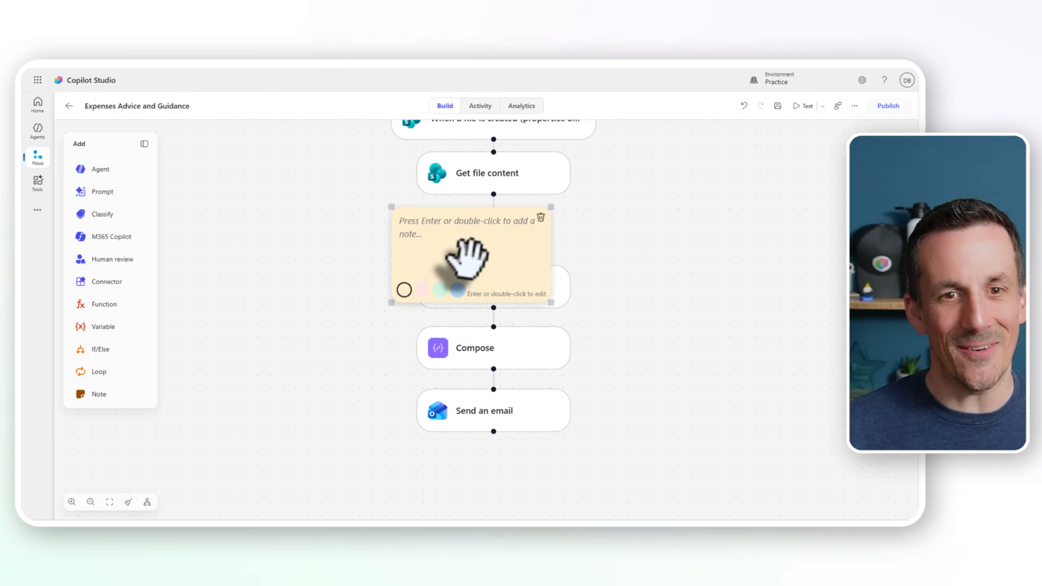
{"action": "left_click_drag", "start_coordinate": [465, 256], "coordinate": [742, 219]}
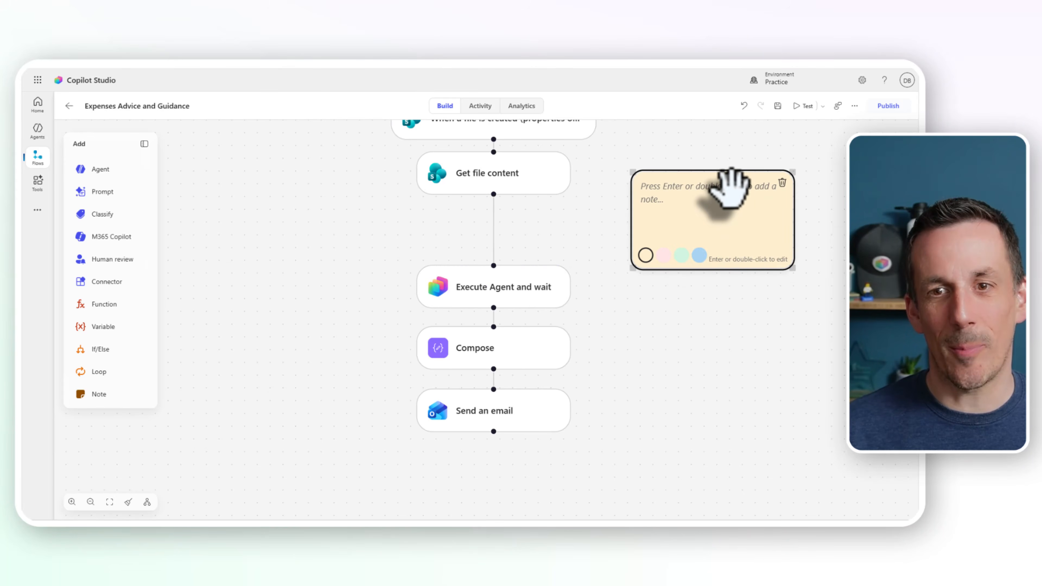
{"action": "double_click", "coordinate": [732, 193]}
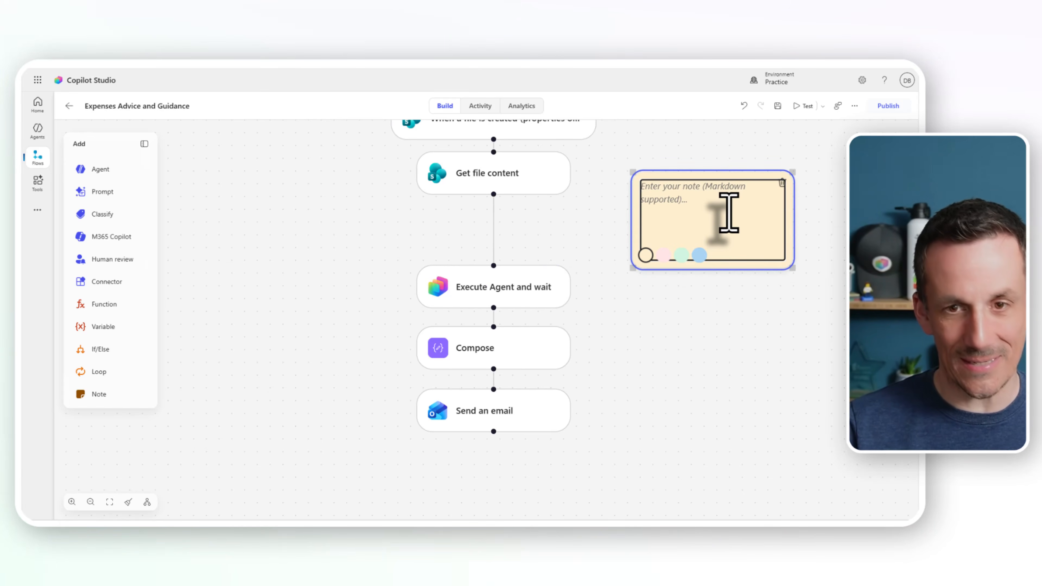
{"action": "type", "text": "This will enable us to manage our expenses"}
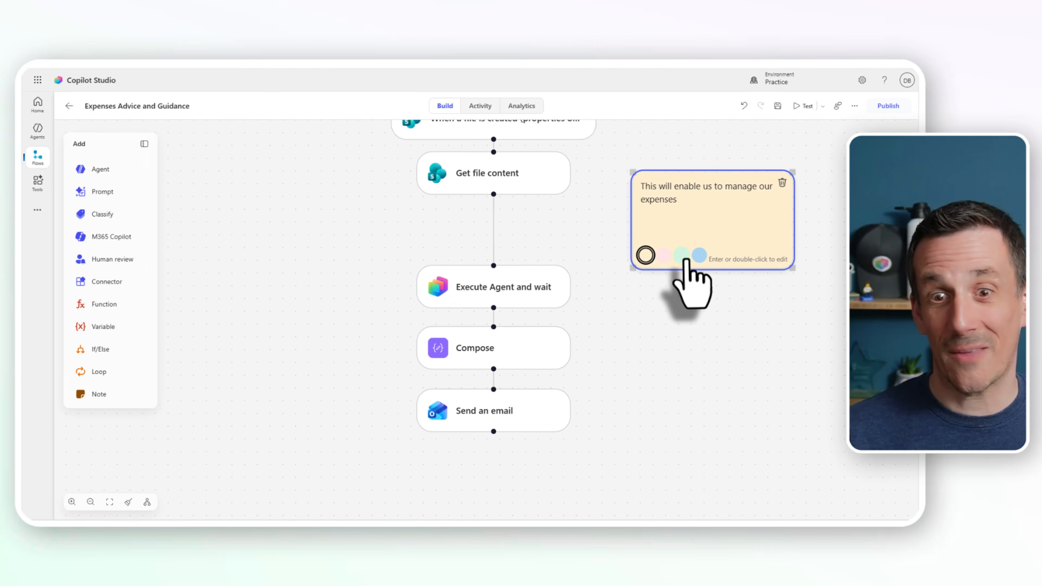
Step: Color the note green and place it, slightly smaller, to the lower right of the flow near the Send an email node
{"action": "left_click", "coordinate": [681, 255]}
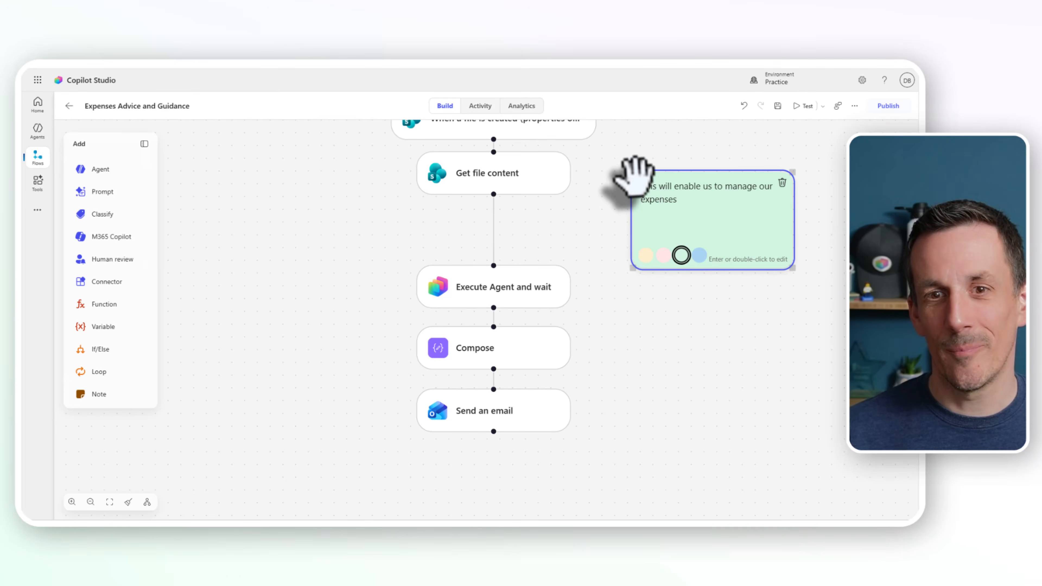
{"action": "left_click_drag", "start_coordinate": [633, 172], "coordinate": [642, 201]}
{"action": "left_click_drag", "start_coordinate": [770, 245], "coordinate": [794, 411]}
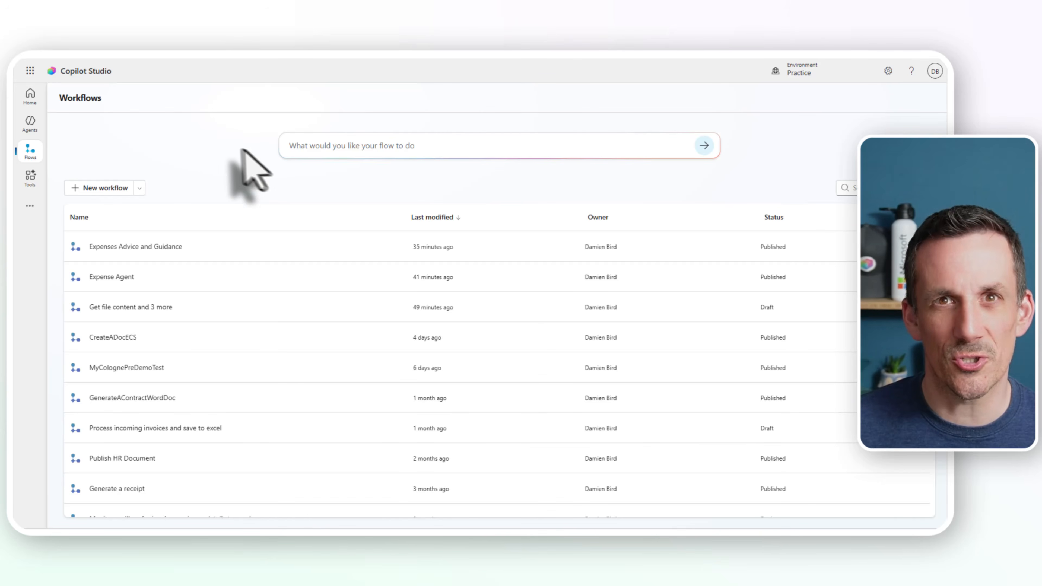
Step: Create a new blank workflow from the Workflows list
{"action": "left_click", "coordinate": [113, 188]}
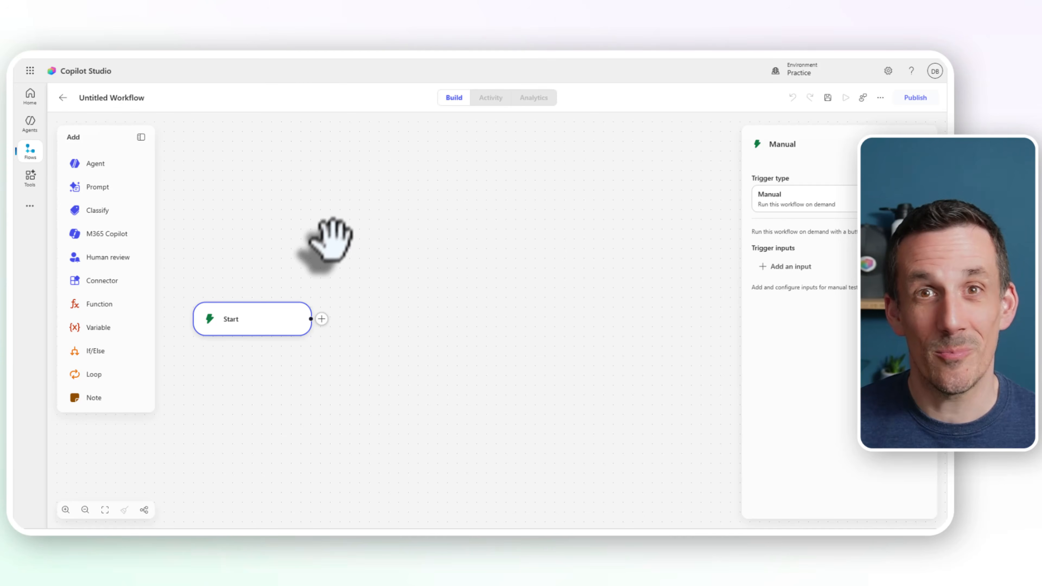
Step: Try the Connector trigger type on the Start node, browse the available connectors and choose SharePoint
{"action": "left_click", "coordinate": [829, 202]}
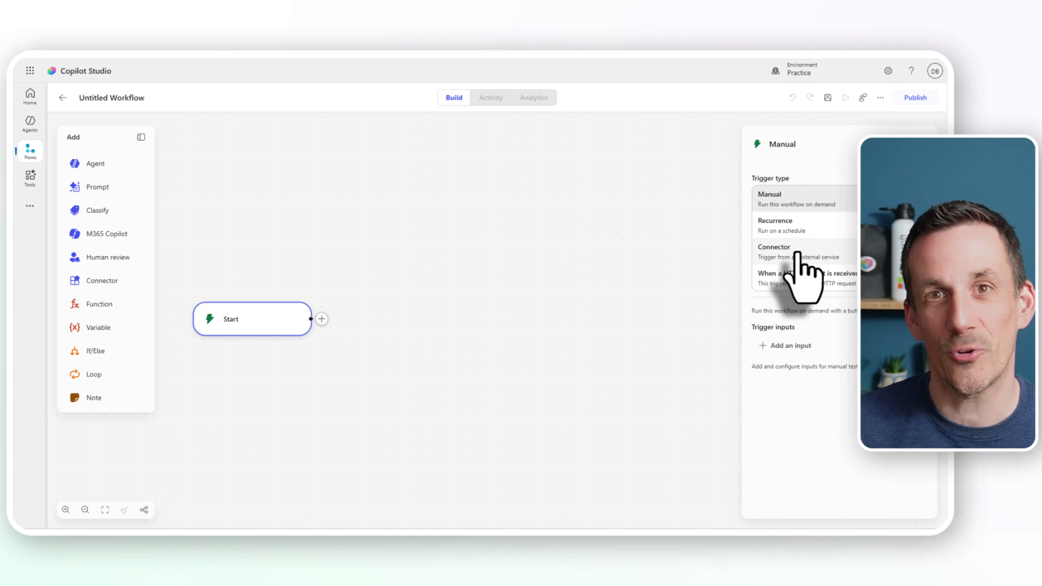
{"action": "left_click", "coordinate": [779, 252]}
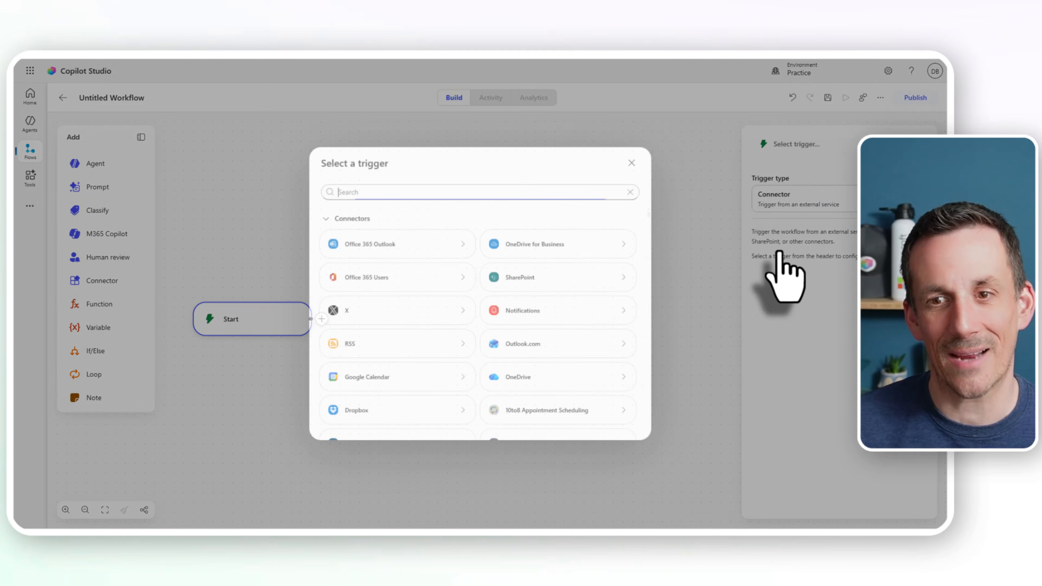
{"action": "scroll", "coordinate": [396, 298], "scroll_direction": "down", "scroll_amount": 3}
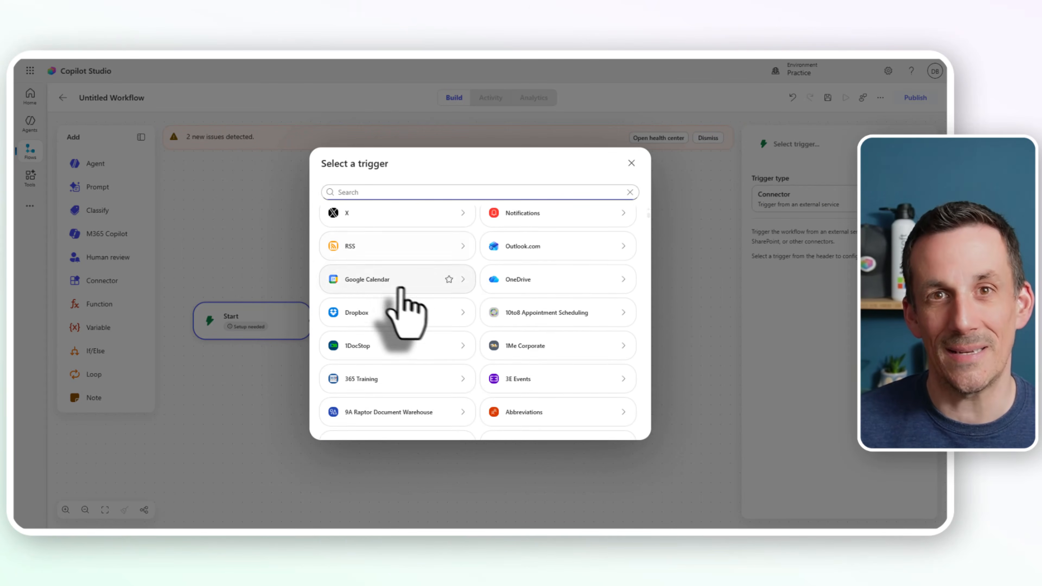
{"action": "scroll", "coordinate": [451, 304], "scroll_direction": "up", "scroll_amount": 5}
{"action": "left_click", "coordinate": [529, 280]}
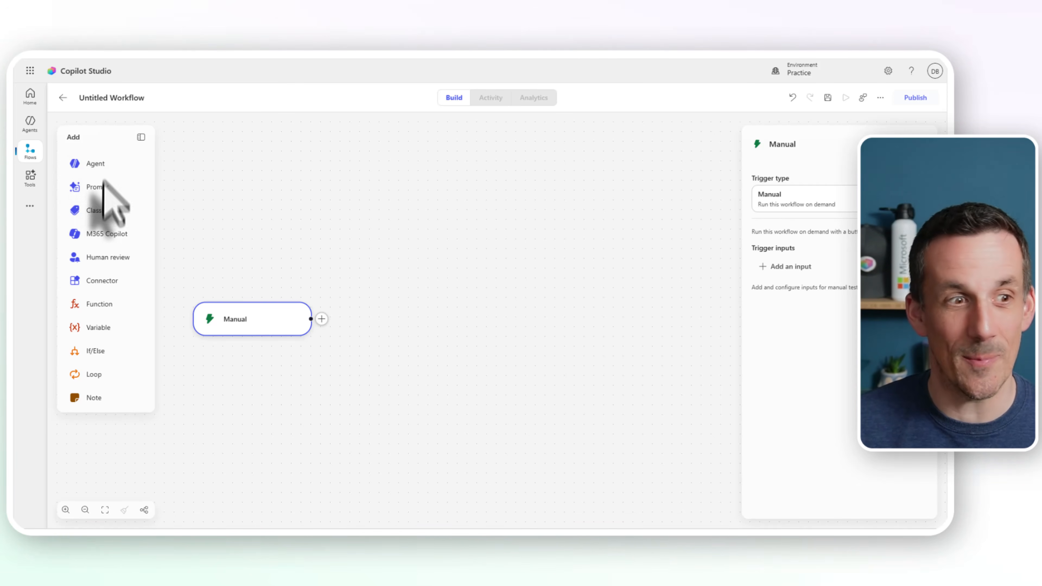
Step: Add an M365 Copilot node after the Manual trigger, show all its advanced parameters and set its agent to Researcher
{"action": "left_click", "coordinate": [107, 233]}
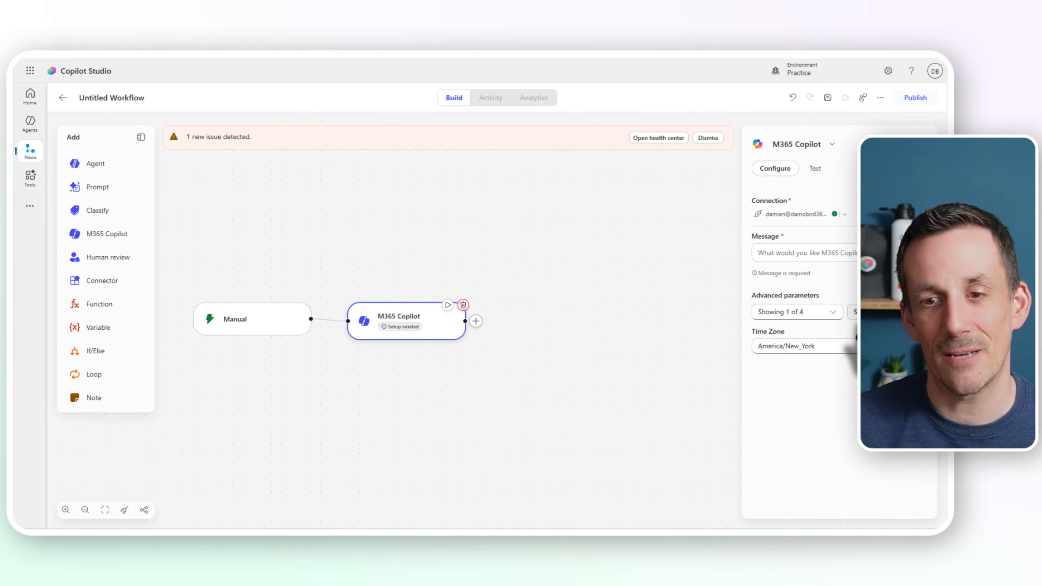
{"action": "left_click", "coordinate": [854, 311]}
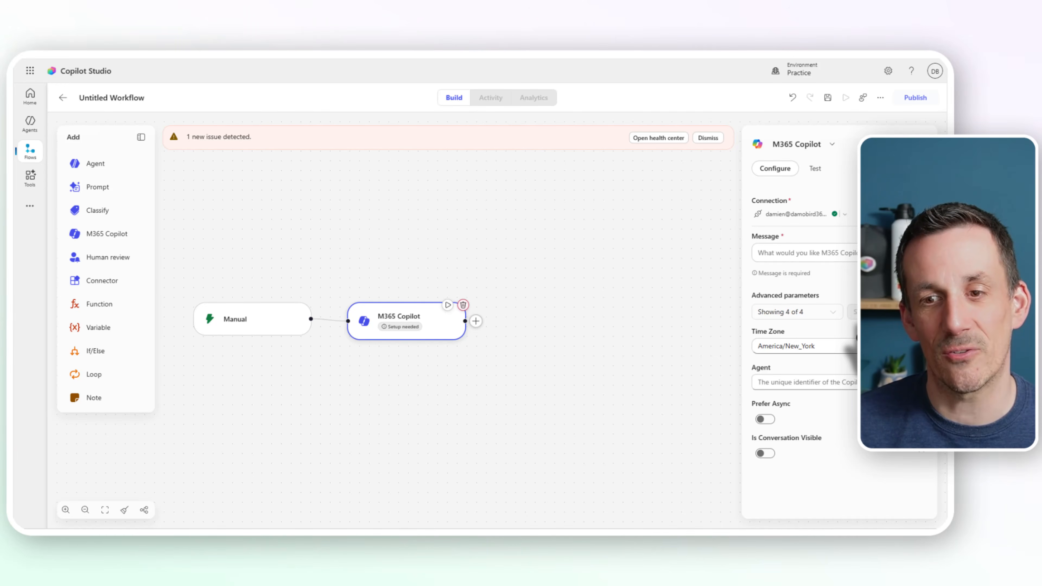
{"action": "left_click", "coordinate": [812, 383]}
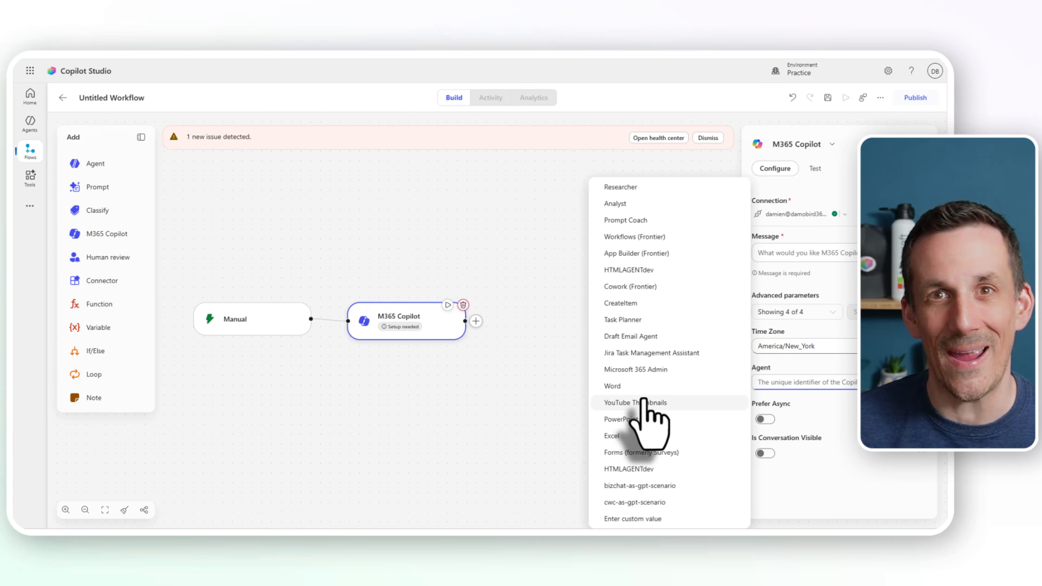
{"action": "left_click", "coordinate": [638, 188]}
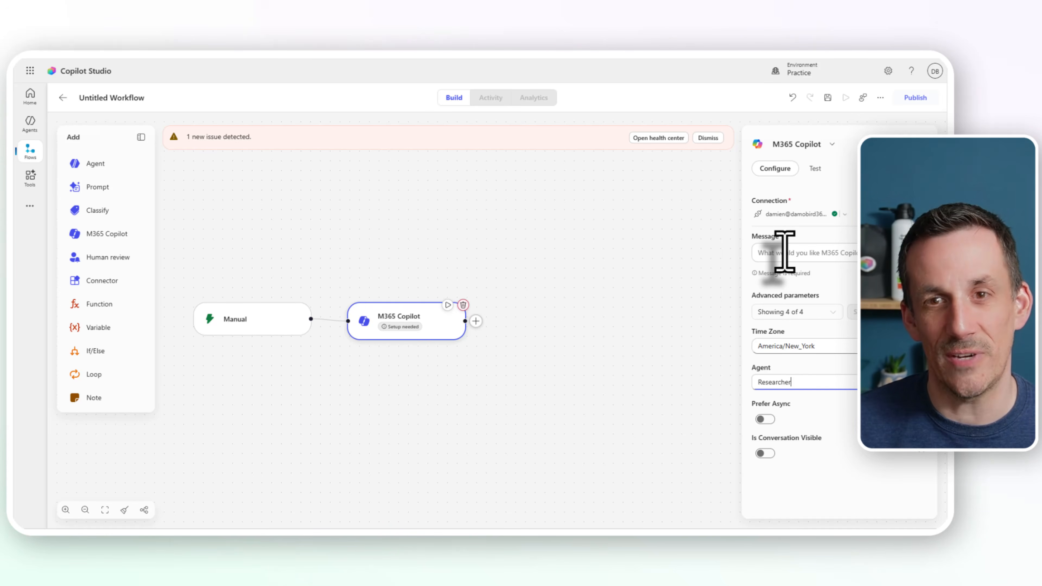
Step: Dictate a message in the expanded M365 Copilot node requesting research and a succinct overview of the new Copilot Studio workflow designer, without follow-up questions
{"action": "left_click", "coordinate": [804, 252]}
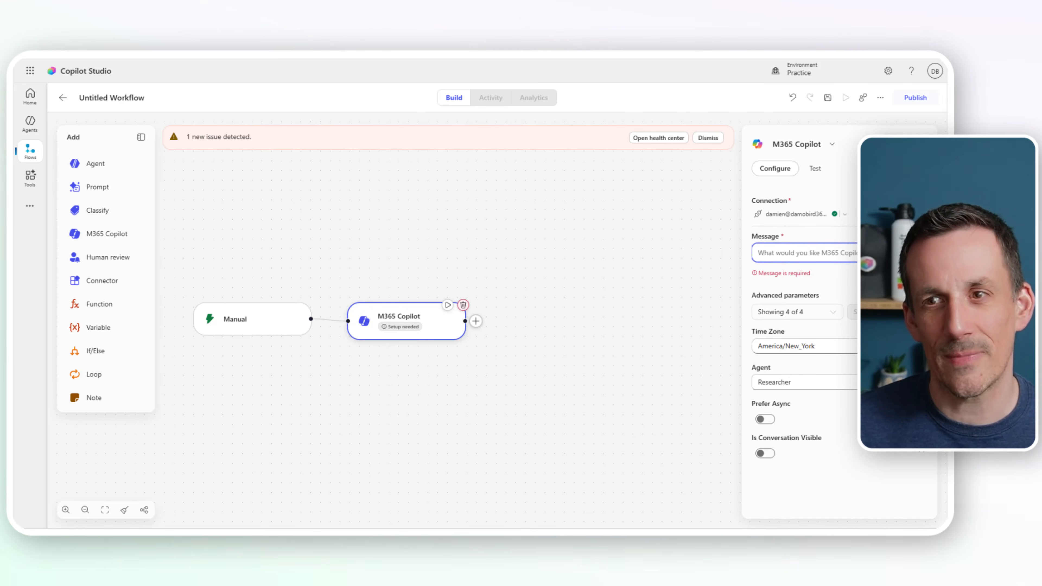
{"action": "left_click", "coordinate": [892, 144]}
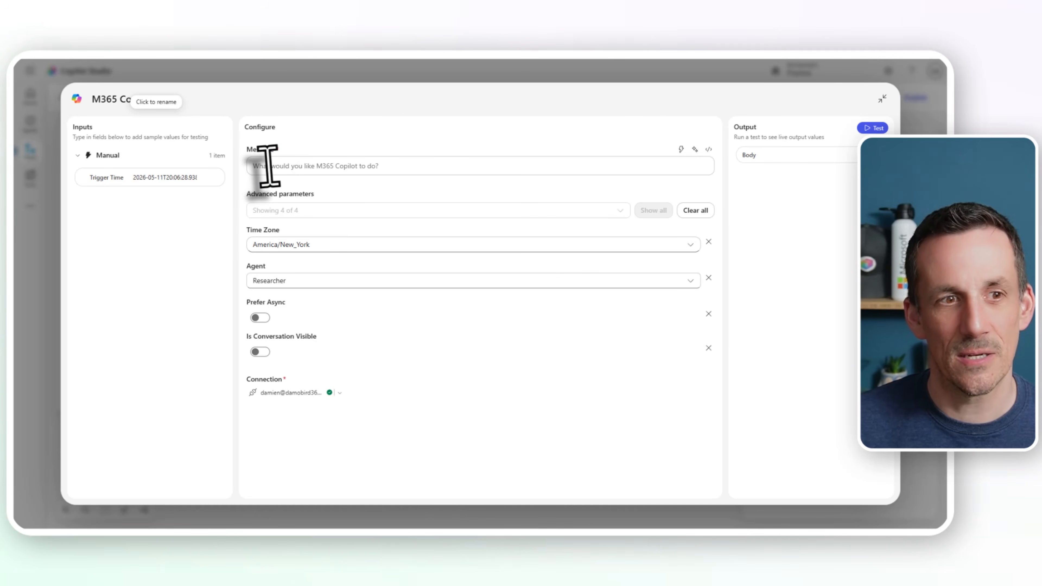
{"action": "left_click", "coordinate": [269, 166]}
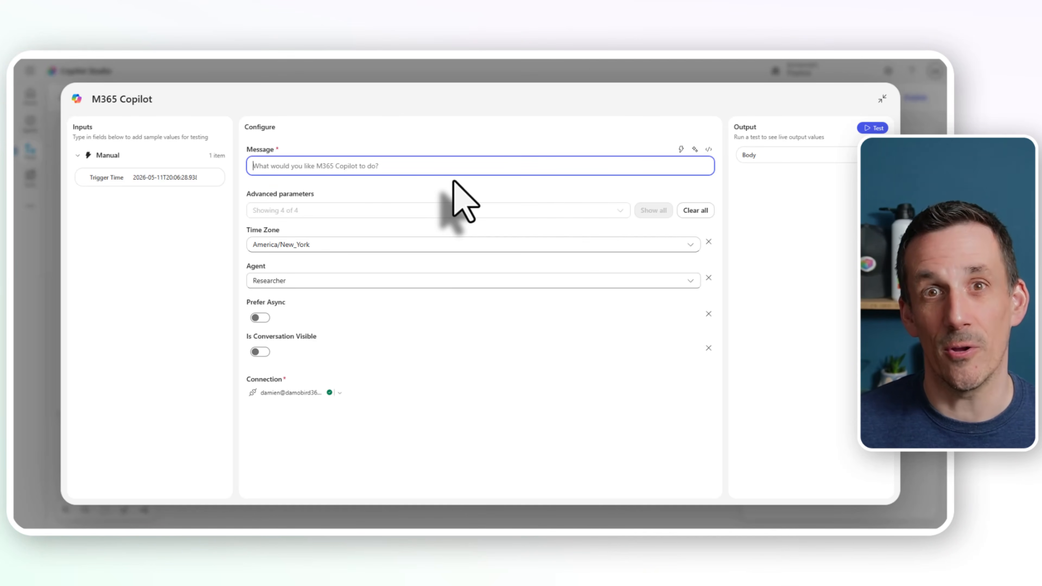
{"action": "key", "text": "super+h"}
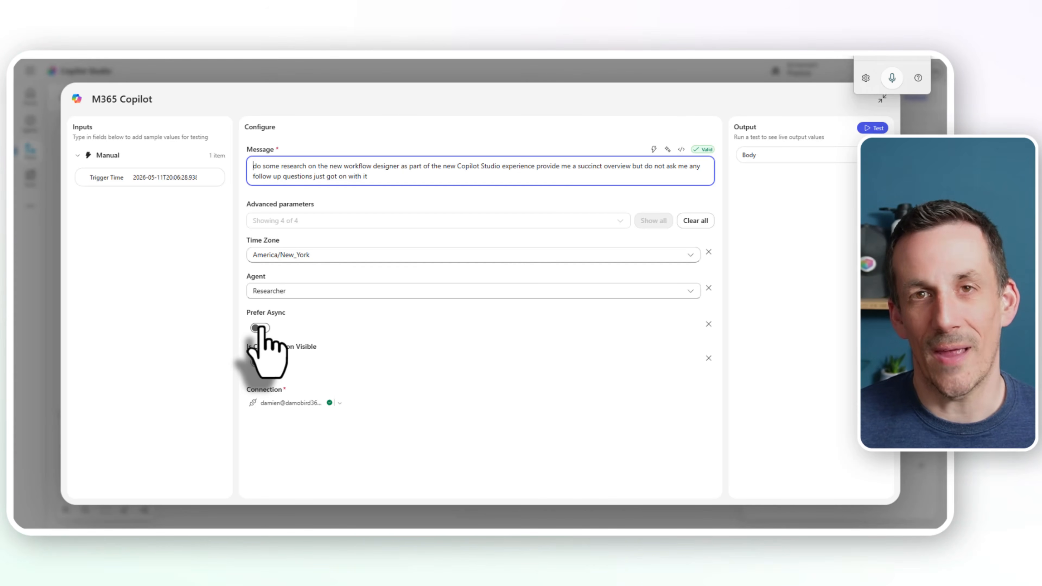
Step: Enable Is Conversation Visible for the M365 Copilot node and run a test of it
{"action": "left_click", "coordinate": [260, 363]}
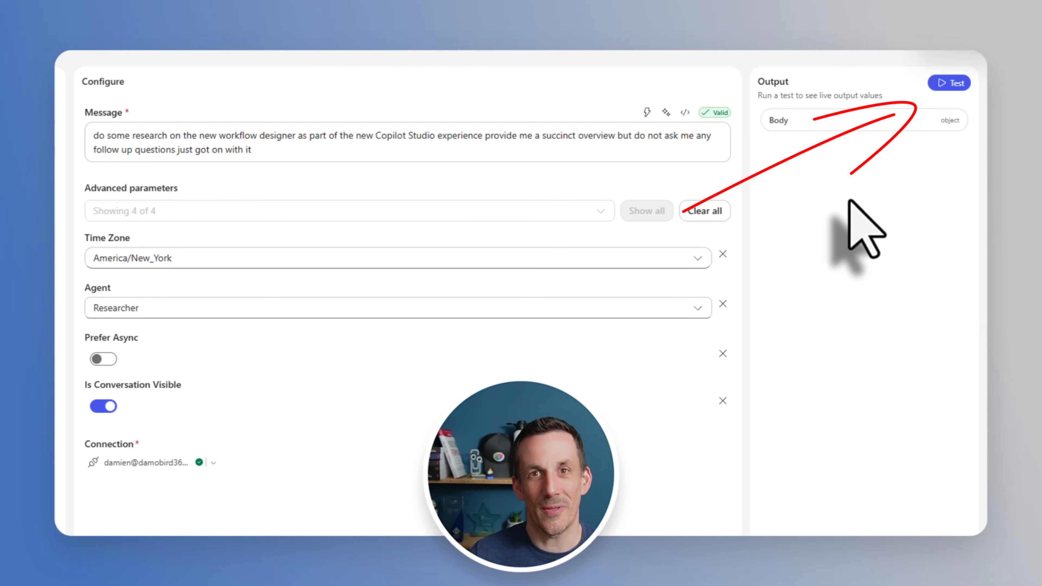
{"action": "left_click", "coordinate": [942, 84]}
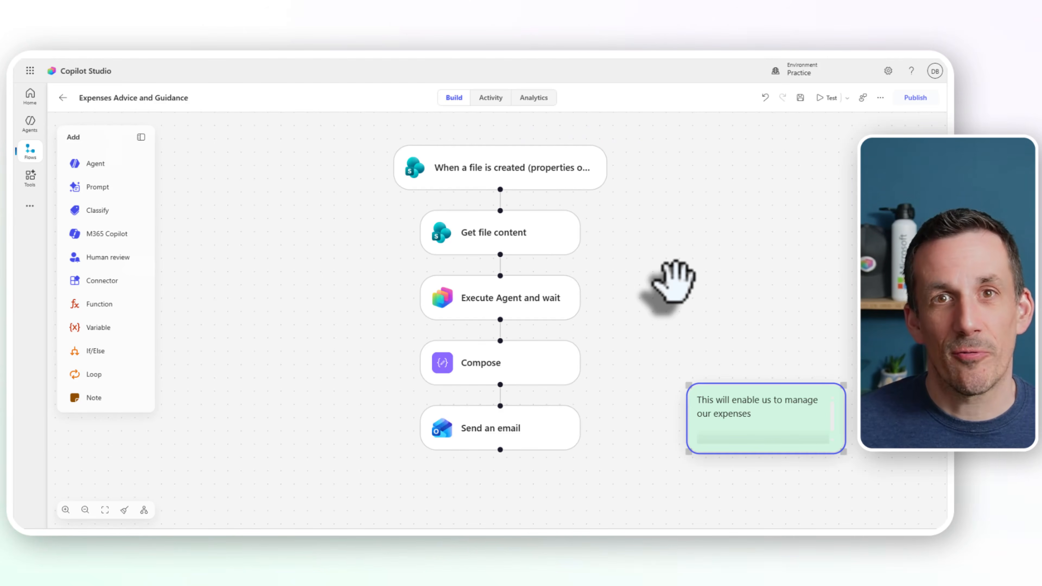
Step: Review the settings of the trigger, Get file content, Execute Agent and wait, and Compose nodes in the Expenses Advice and Guidance workflow
{"action": "left_click", "coordinate": [513, 301]}
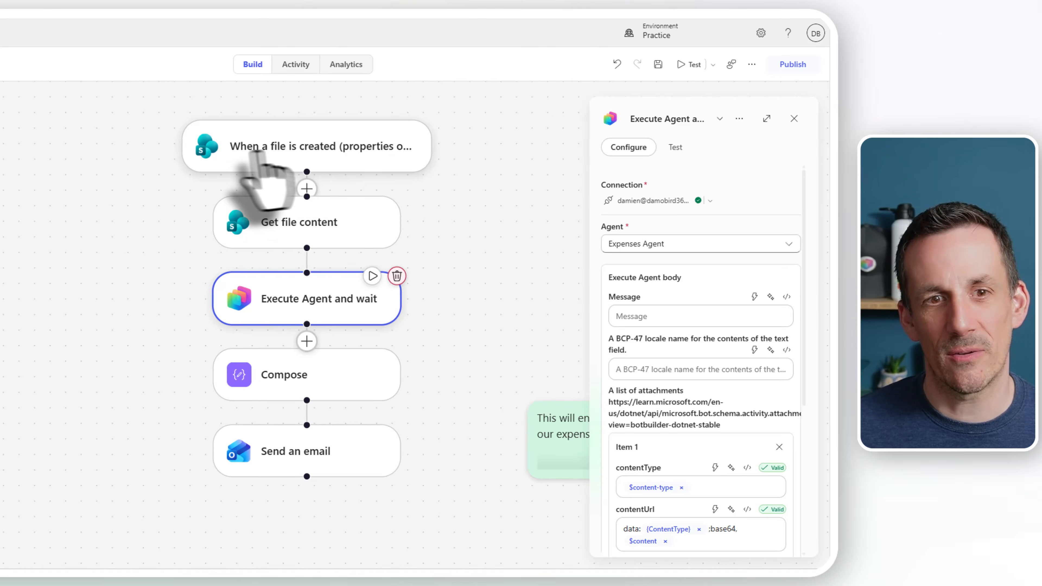
{"action": "left_click", "coordinate": [581, 171]}
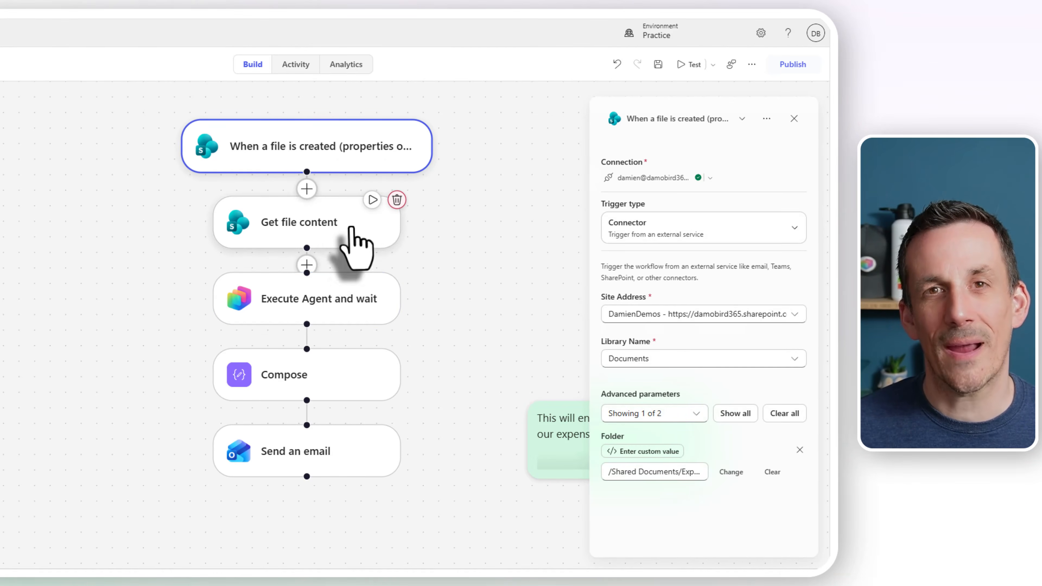
{"action": "left_click", "coordinate": [352, 228]}
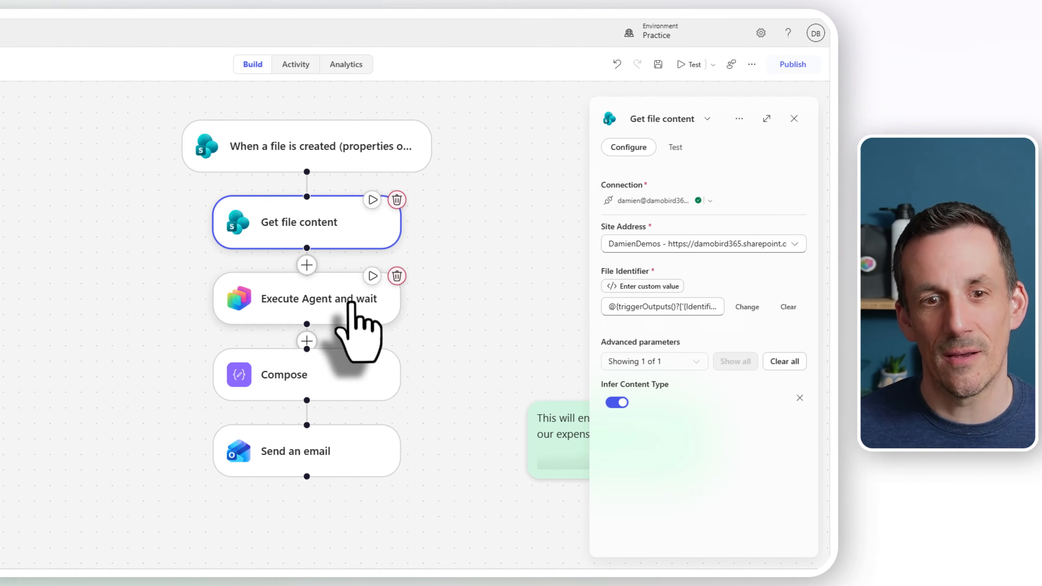
{"action": "left_click", "coordinate": [352, 306]}
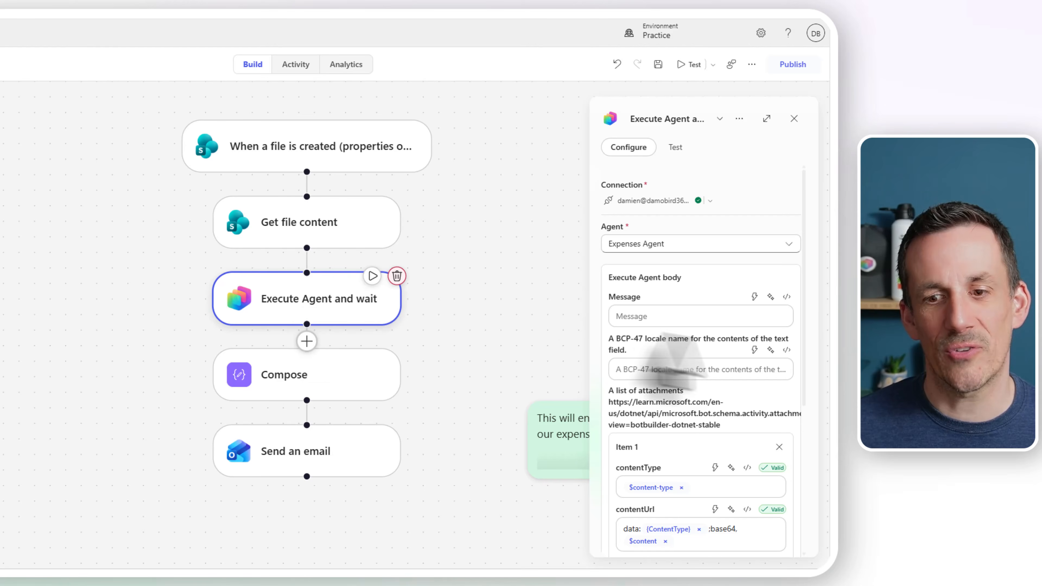
{"action": "scroll", "coordinate": [702, 365], "scroll_direction": "down", "scroll_amount": 3}
{"action": "scroll", "coordinate": [705, 365], "scroll_direction": "down", "scroll_amount": 3}
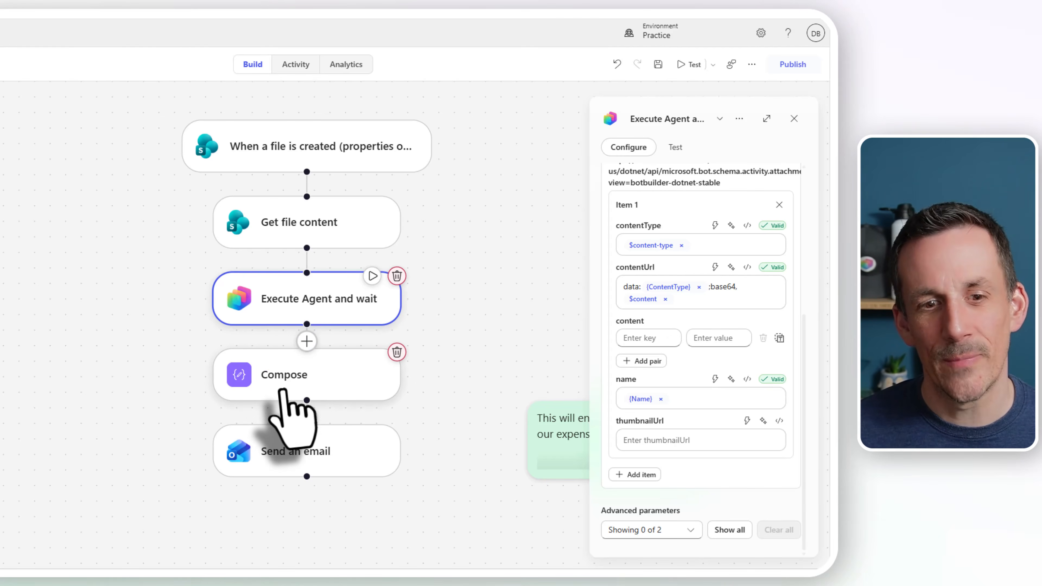
{"action": "left_click", "coordinate": [292, 389]}
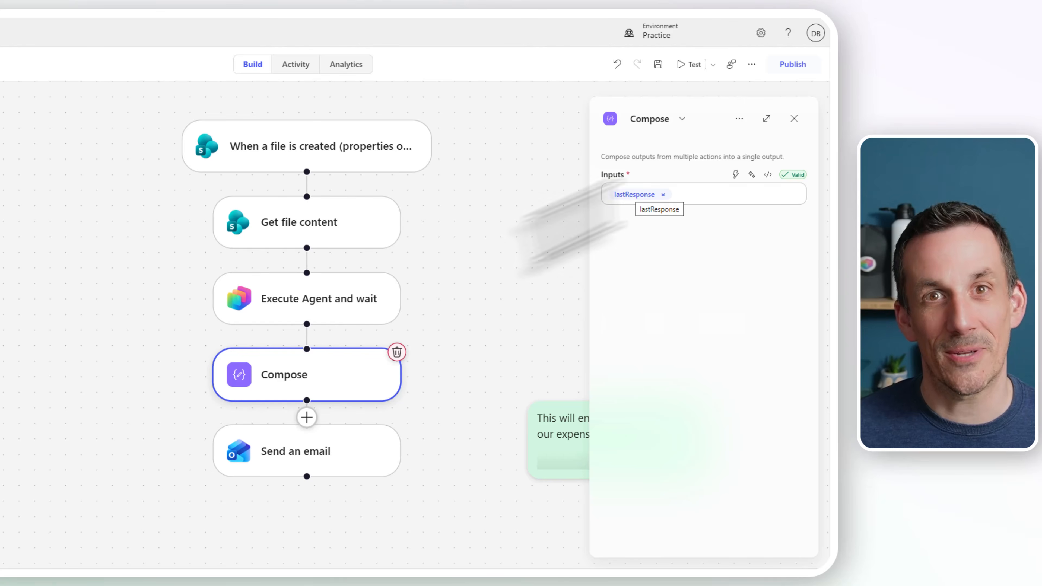
Step: Review the Send an email node, the Expenses Agent's model and instructions, and its knowledge
{"action": "left_click", "coordinate": [294, 451]}
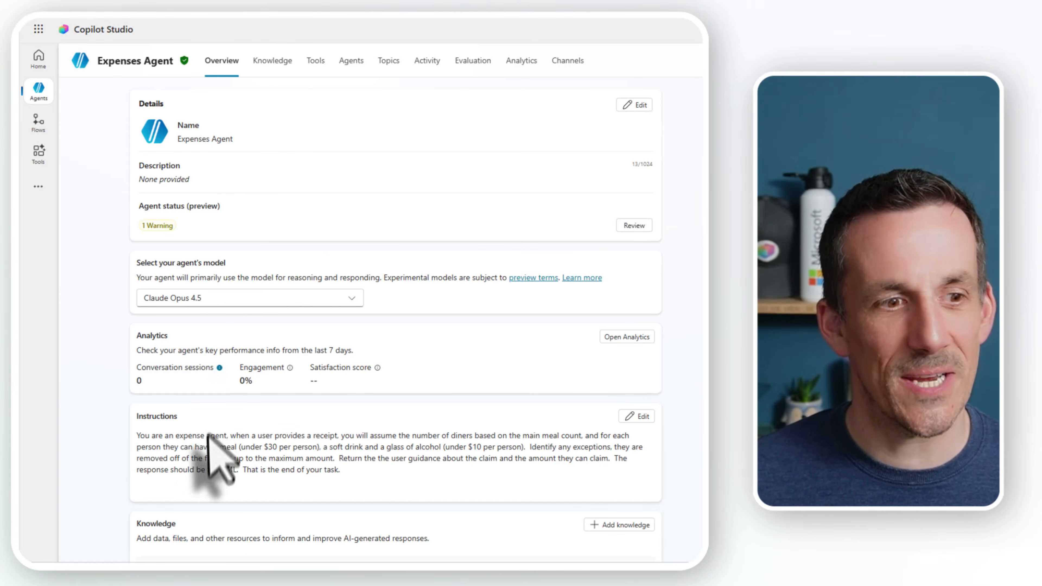
{"action": "scroll", "coordinate": [209, 449], "scroll_direction": "down", "scroll_amount": 3}
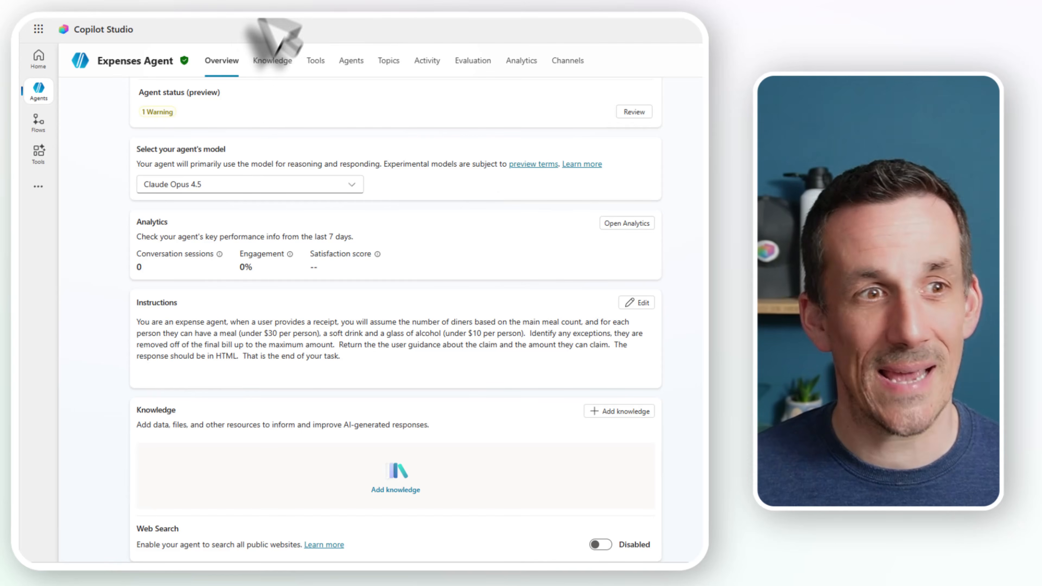
{"action": "left_click", "coordinate": [272, 62]}
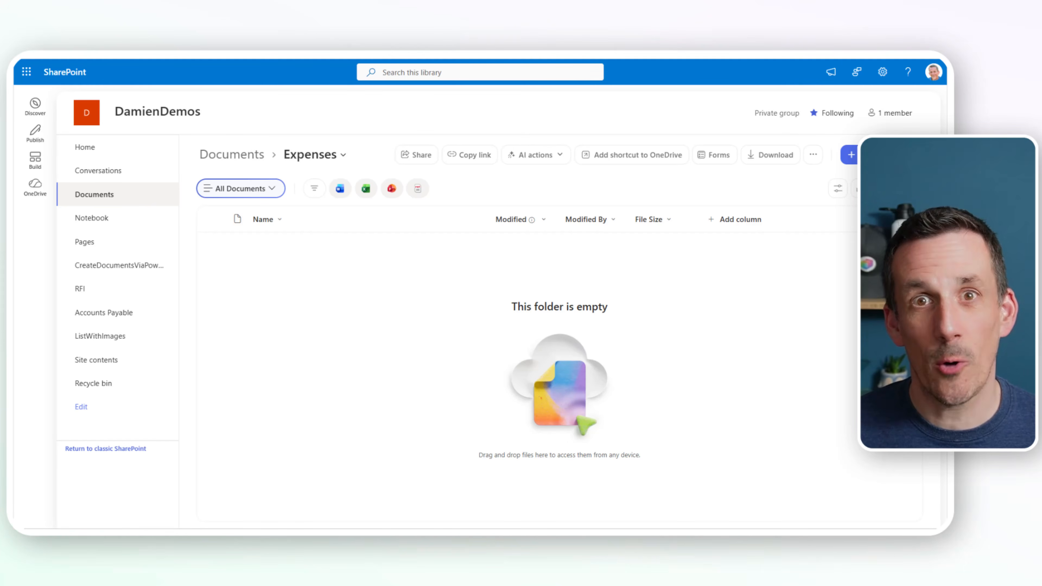
Step: Switch to the SharePoint Expenses folder, upload my receipt.jpg and open the file
{"action": "left_click_drag", "start_coordinate": [8, 328], "coordinate": [344, 298]}
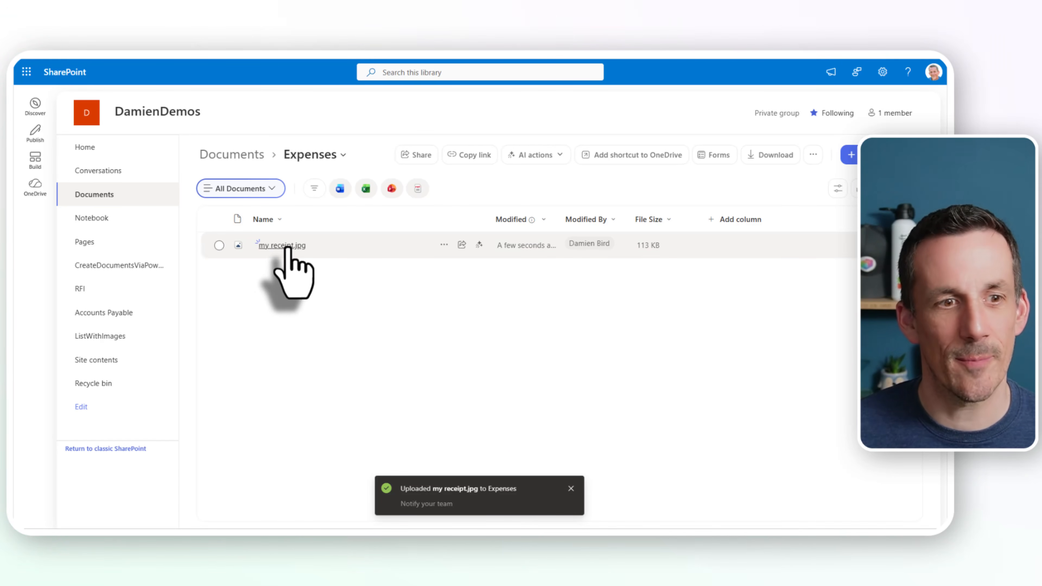
{"action": "left_click", "coordinate": [287, 245]}
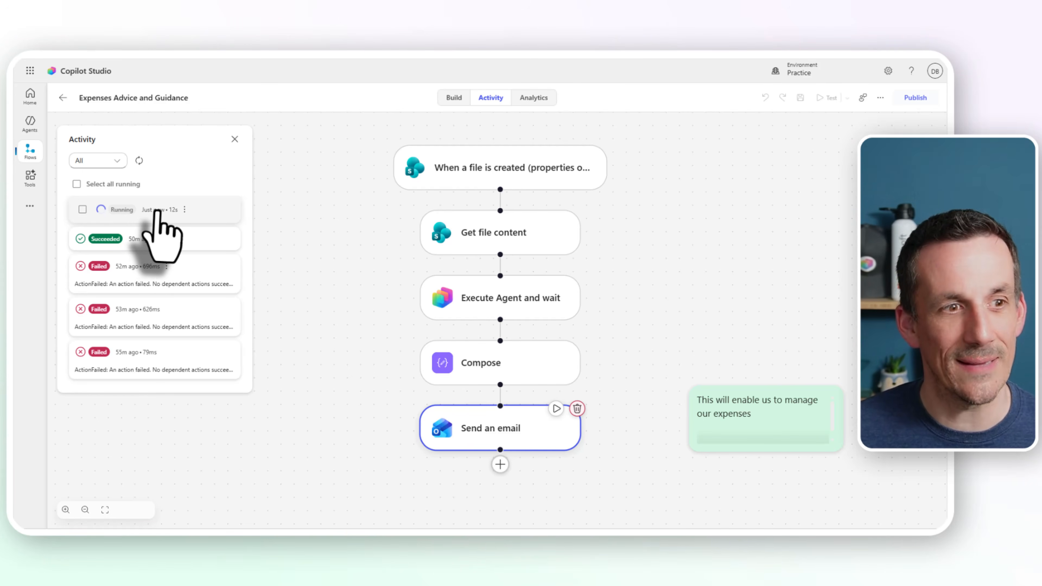
Step: Open the running run in the Expenses Advice and Guidance activity and reposition the Get file content and Execute Agent and wait nodes
{"action": "left_click", "coordinate": [148, 211]}
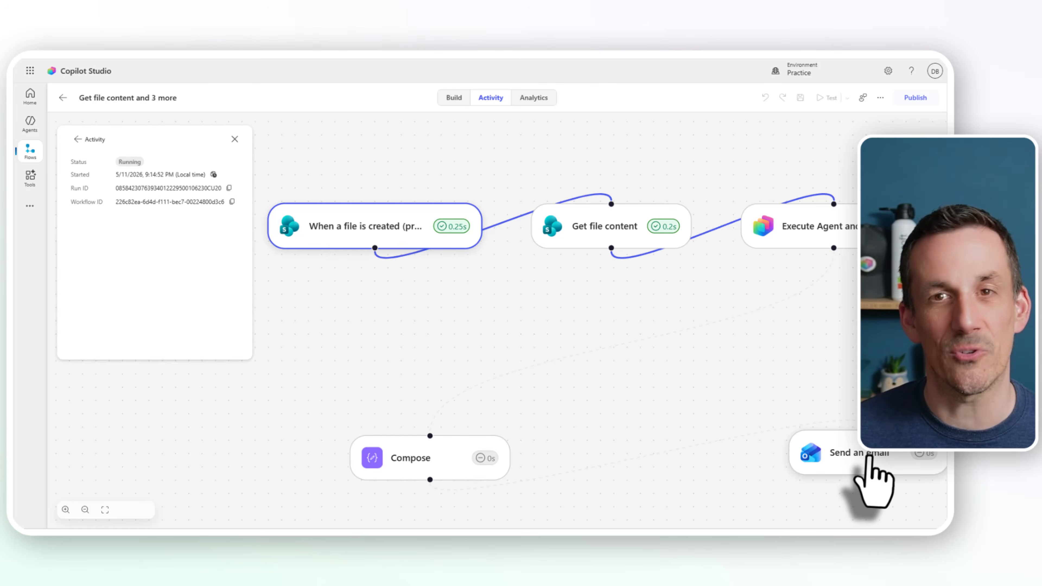
{"action": "mouse_move", "coordinate": [414, 215]}
{"action": "left_mouse_down"}
{"action": "mouse_move", "coordinate": [423, 186]}
{"action": "mouse_move", "coordinate": [414, 215]}
{"action": "left_mouse_up"}
{"action": "left_click_drag", "start_coordinate": [597, 225], "coordinate": [525, 348]}
{"action": "left_click_drag", "start_coordinate": [828, 230], "coordinate": [824, 259]}
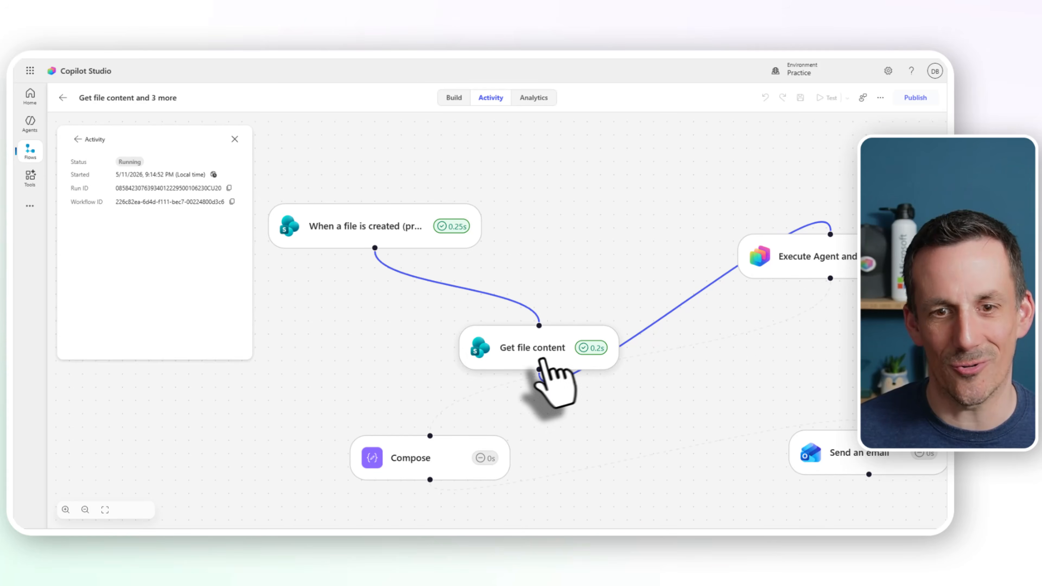
{"action": "left_click_drag", "start_coordinate": [542, 358], "coordinate": [665, 187]}
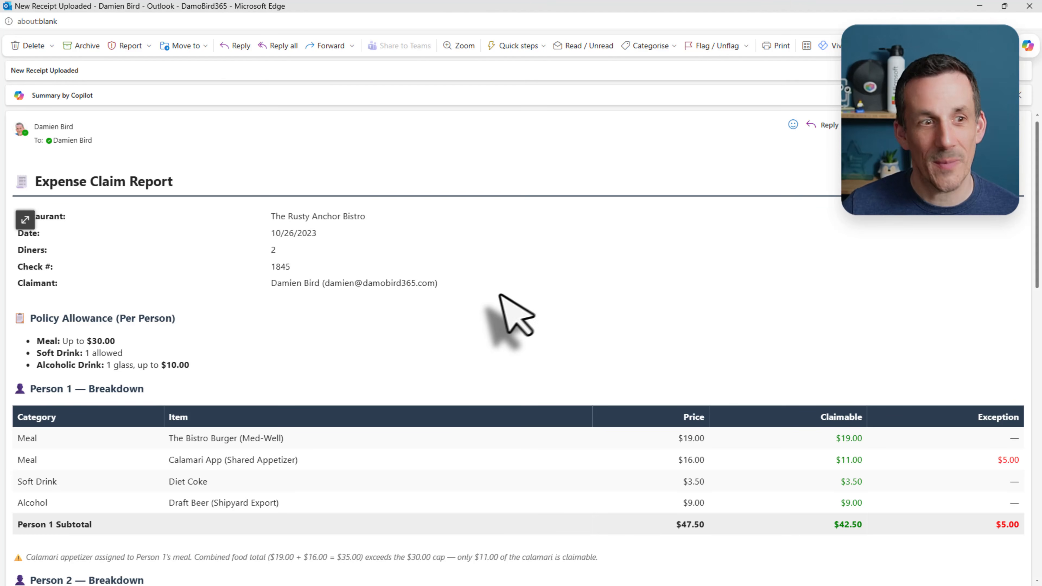
Step: Read the Expense Claim Report email through both per-person breakdowns, the exceptions, the final claim summary and the guidance notes
{"action": "scroll", "coordinate": [500, 316], "scroll_direction": "down", "scroll_amount": 3}
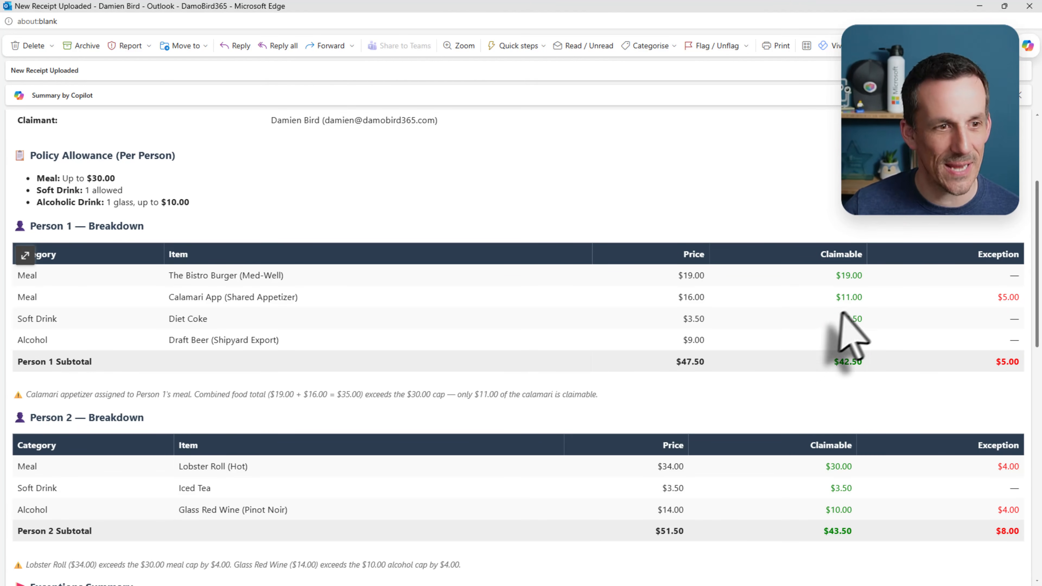
{"action": "scroll", "coordinate": [548, 314], "scroll_direction": "down", "scroll_amount": 2}
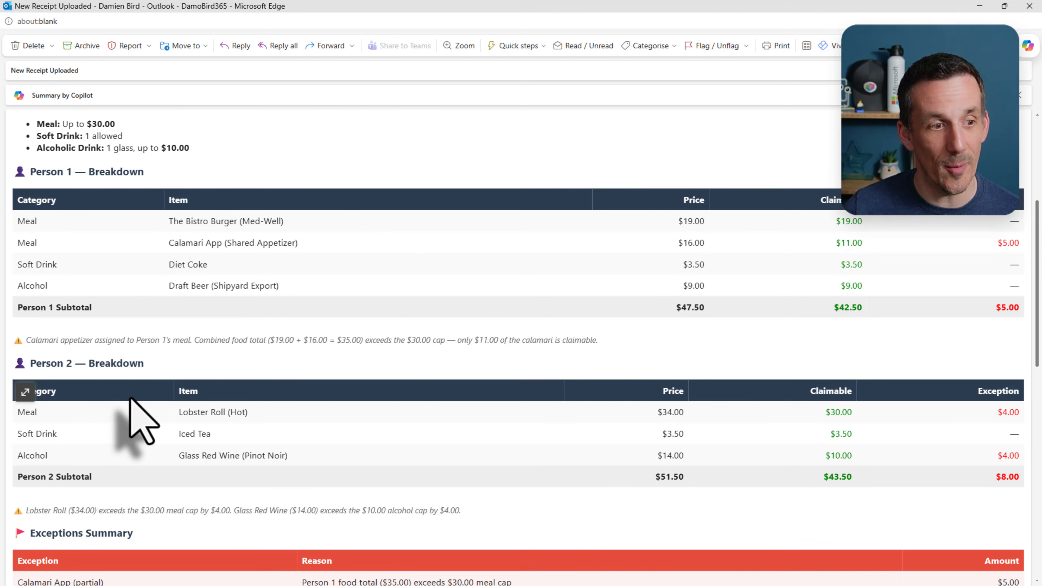
{"action": "scroll", "coordinate": [142, 396], "scroll_direction": "down", "scroll_amount": 10}
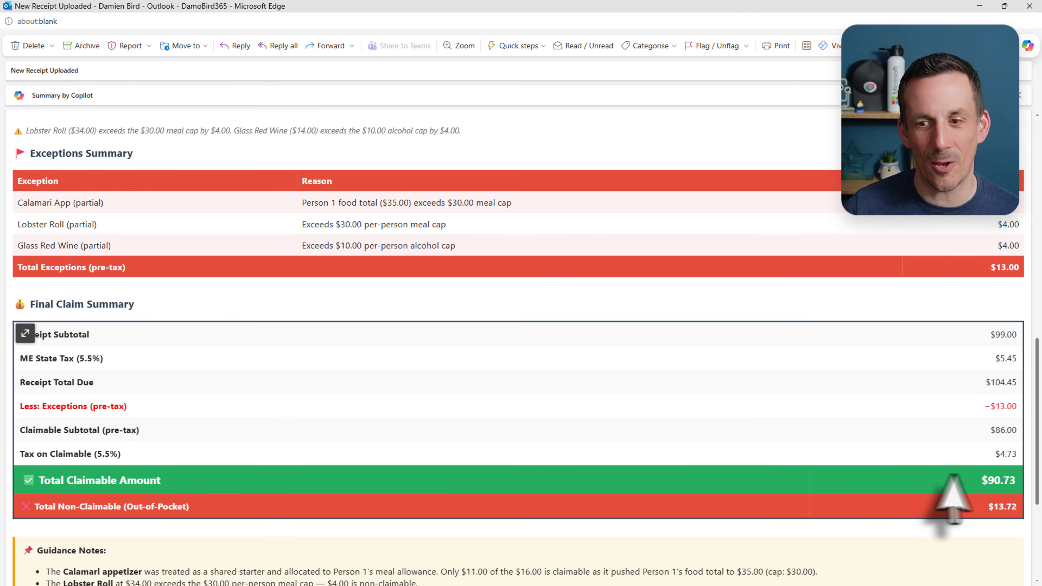
{"action": "scroll", "coordinate": [800, 459], "scroll_direction": "down", "scroll_amount": 4}
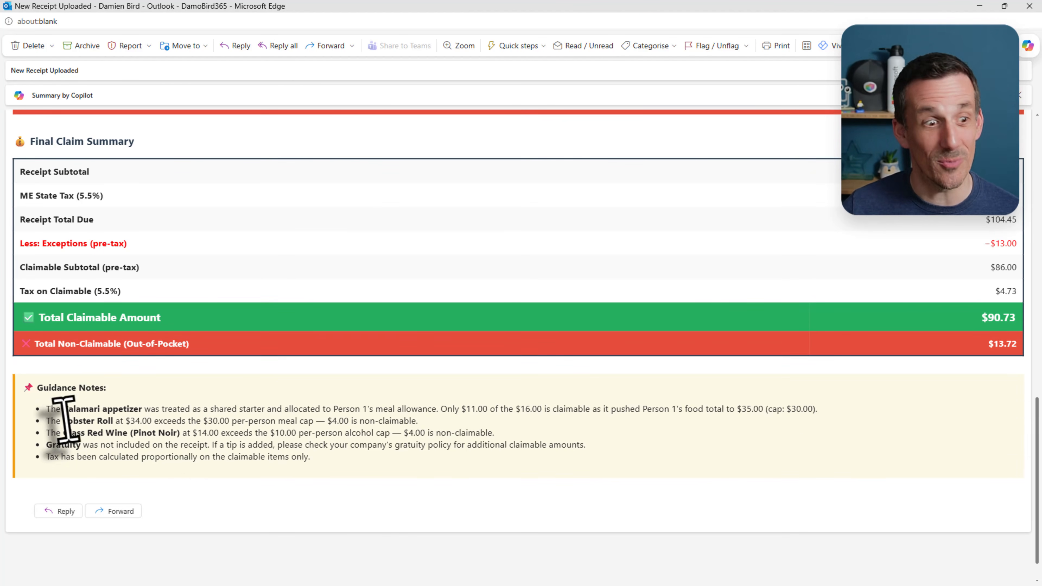
{"action": "scroll", "coordinate": [388, 425], "scroll_direction": "down", "scroll_amount": 1}
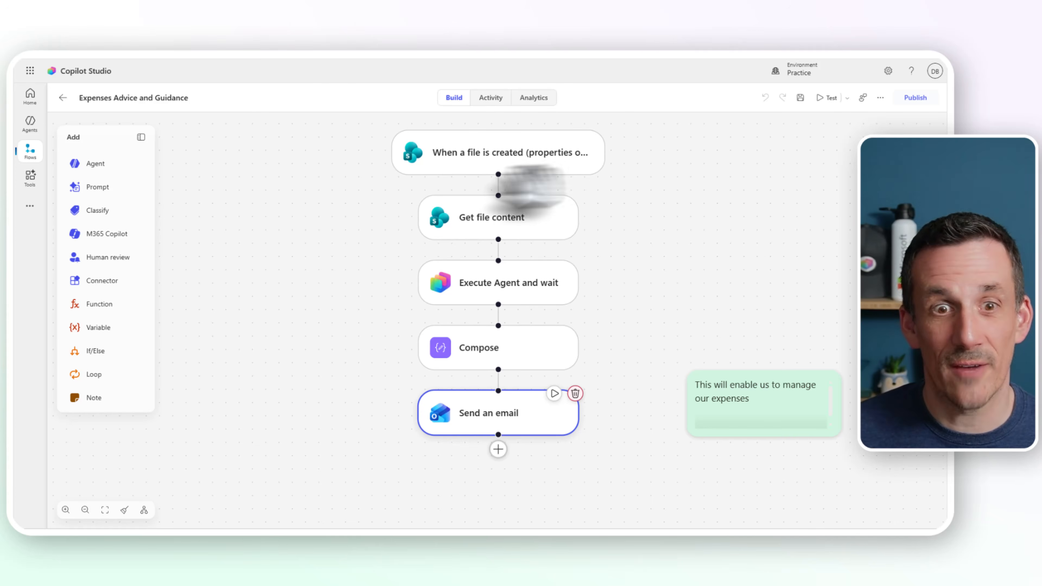
Step: Move Get file content out to the side of the other nodes, delete its connection from the trigger and reconnect the two
{"action": "right_click", "coordinate": [486, 222]}
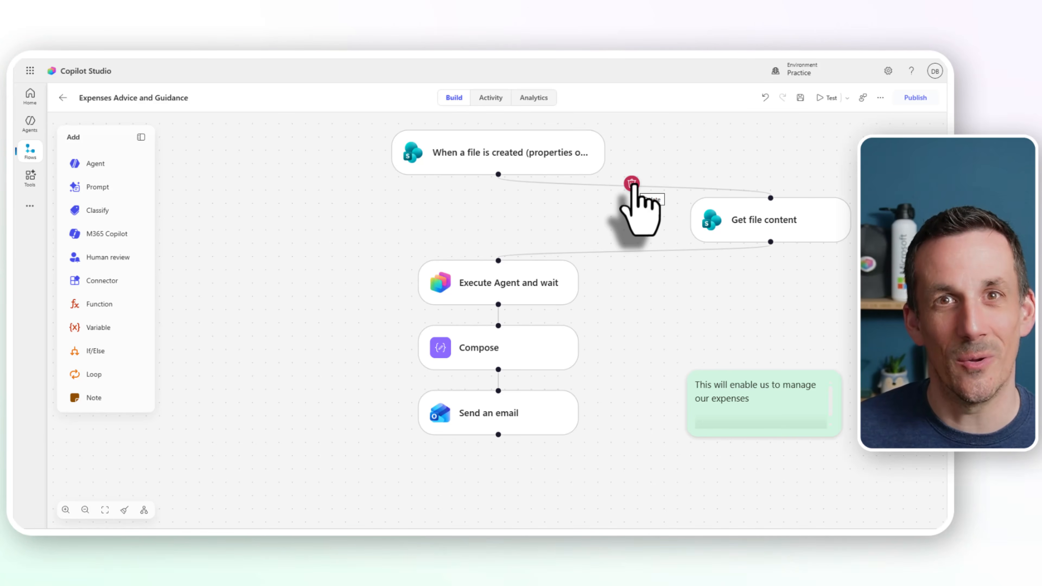
{"action": "left_click", "coordinate": [631, 183]}
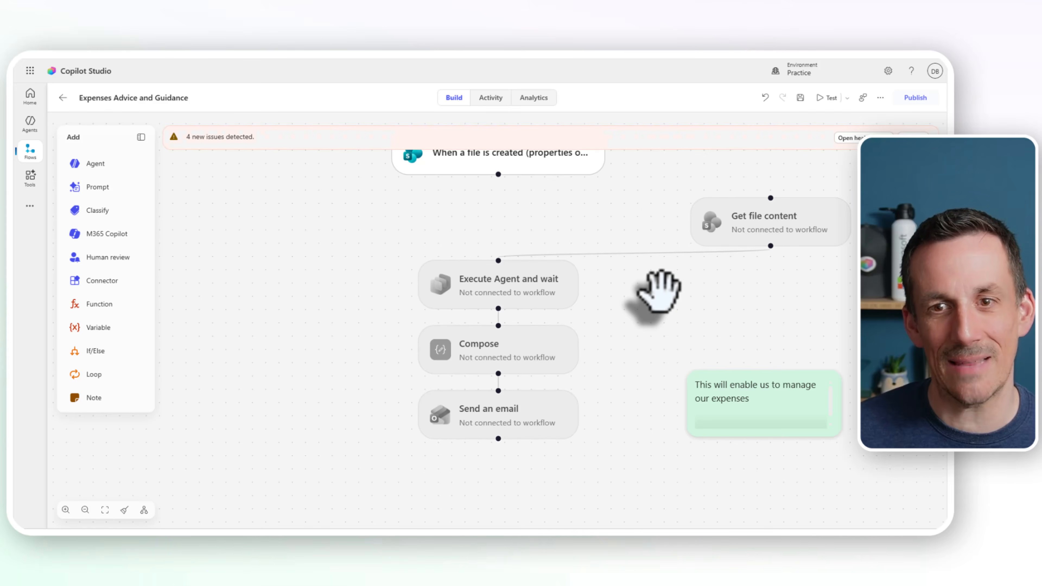
{"action": "left_click_drag", "start_coordinate": [770, 197], "coordinate": [497, 177]}
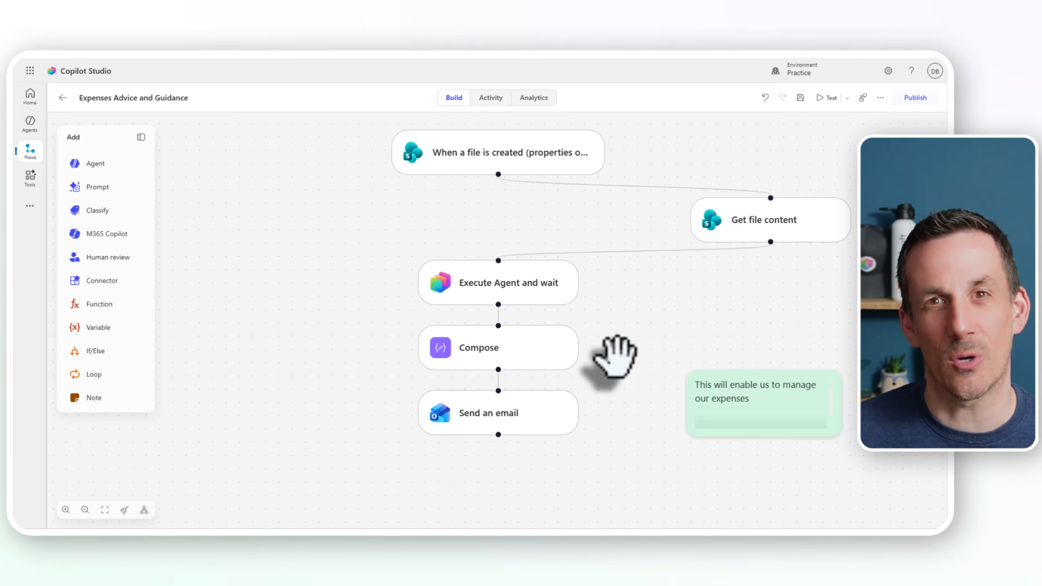
Step: Add a Select data operation from the Compose node and move Send an email lower and to the side
{"action": "mouse_move", "coordinate": [497, 389]}
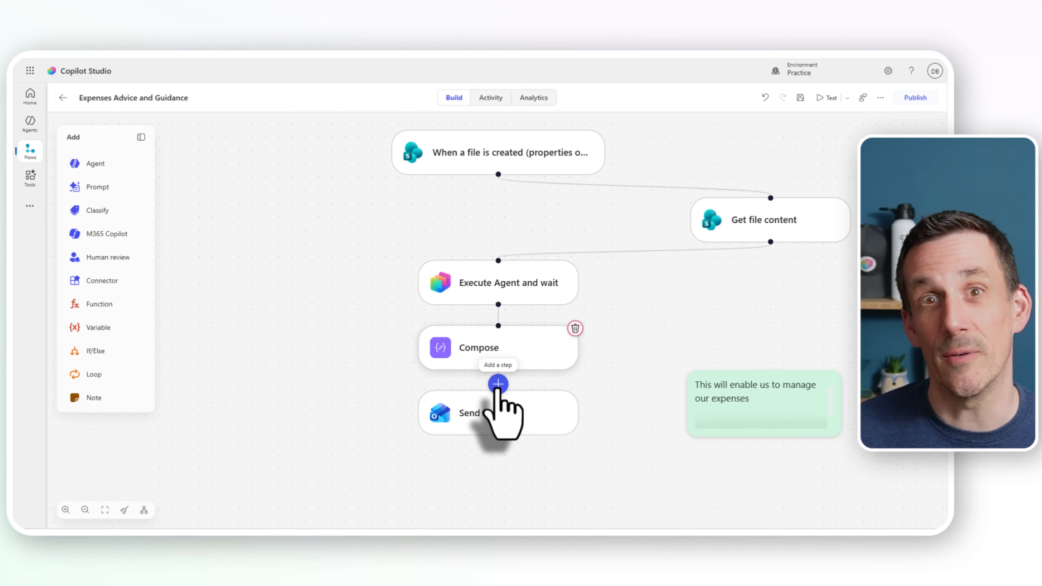
{"action": "left_click", "coordinate": [498, 385]}
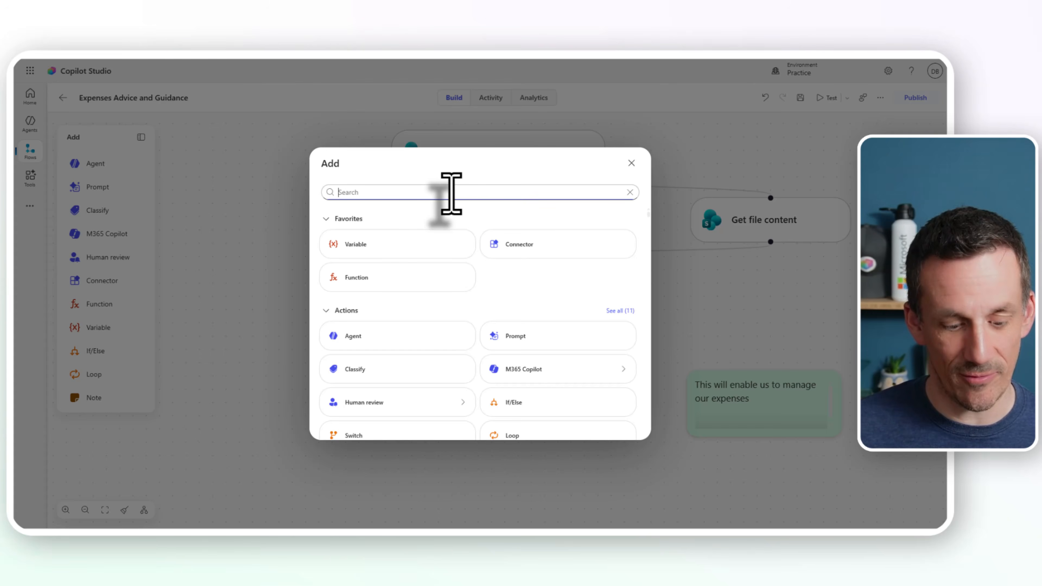
{"action": "type", "text": "select"}
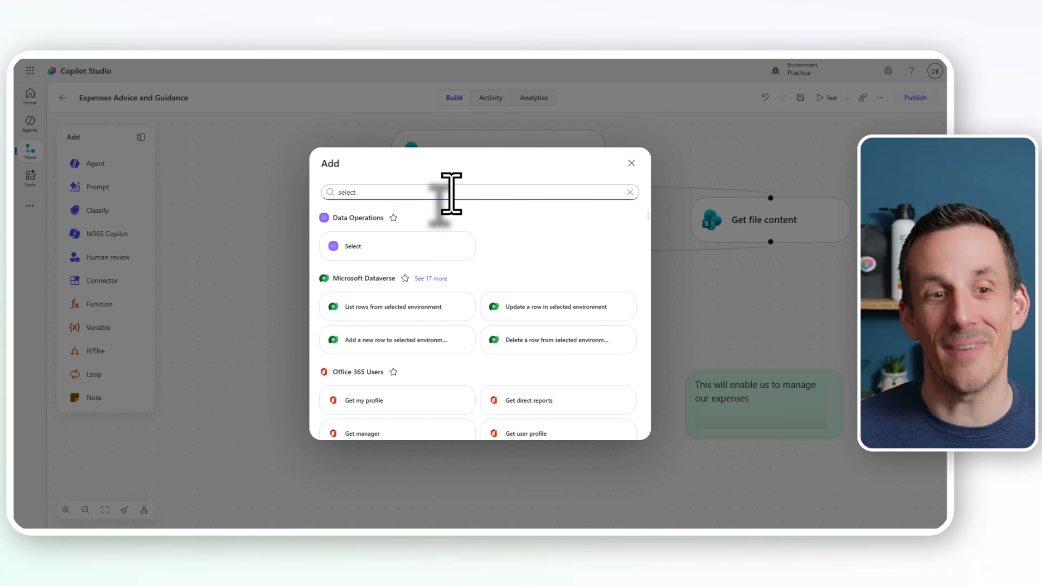
{"action": "left_click", "coordinate": [400, 250]}
{"action": "left_click_drag", "start_coordinate": [501, 416], "coordinate": [585, 466]}
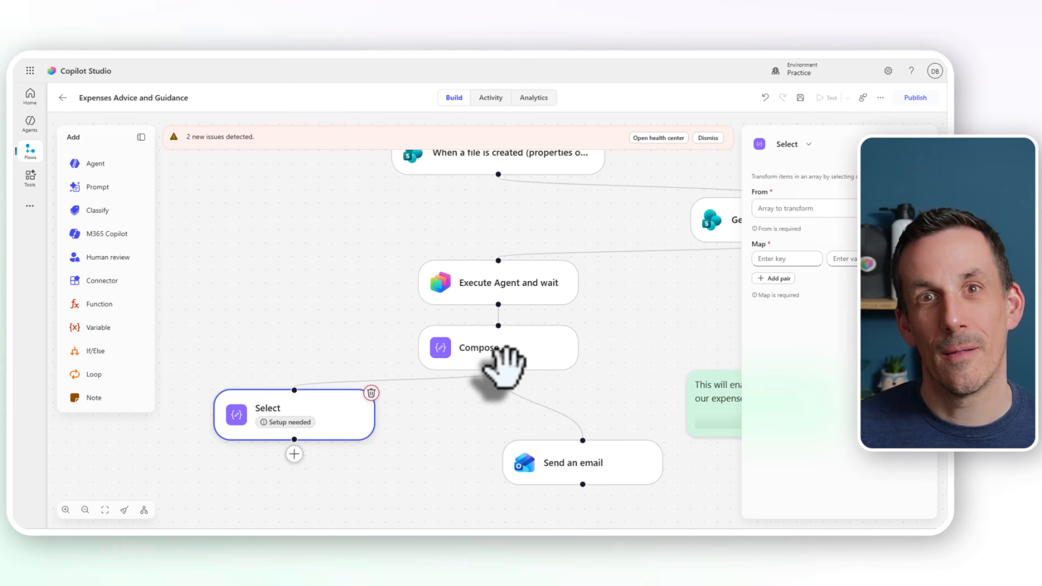
Step: Delete the connection between Compose and Send an email and connect Select to Send an email instead
{"action": "mouse_move", "coordinate": [394, 387]}
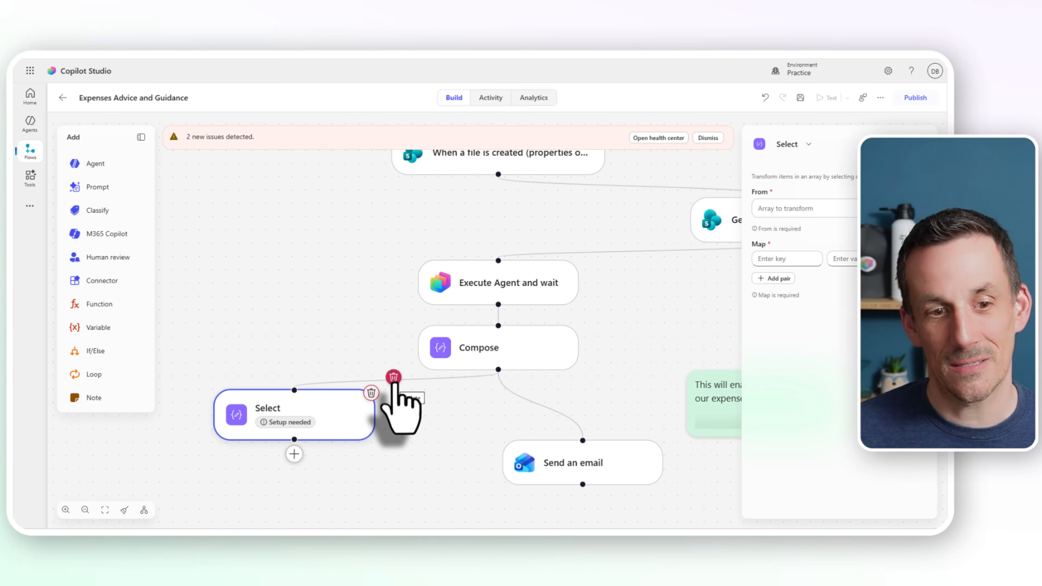
{"action": "left_click", "coordinate": [537, 400]}
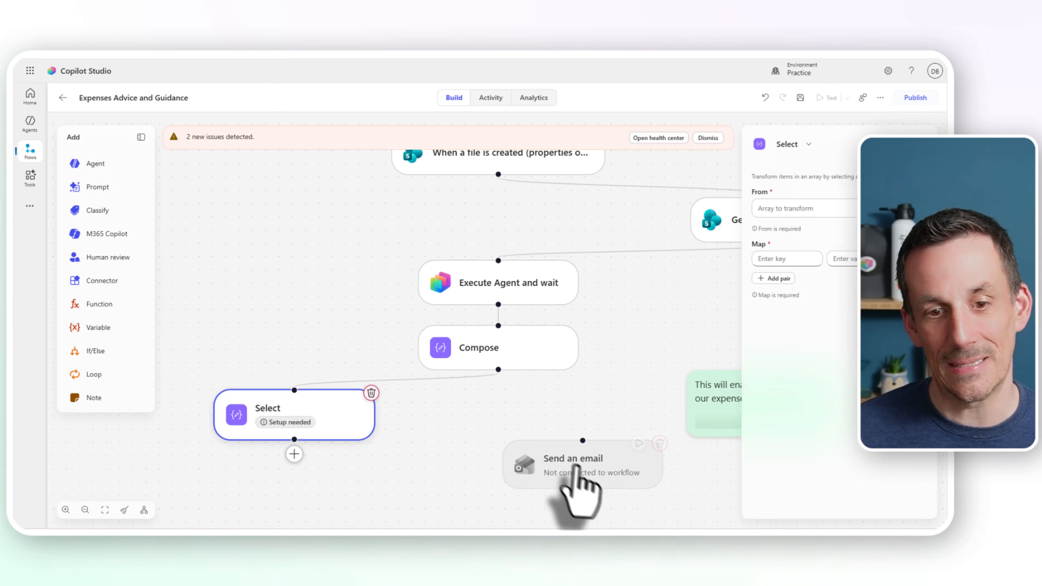
{"action": "left_click_drag", "start_coordinate": [583, 440], "coordinate": [292, 446]}
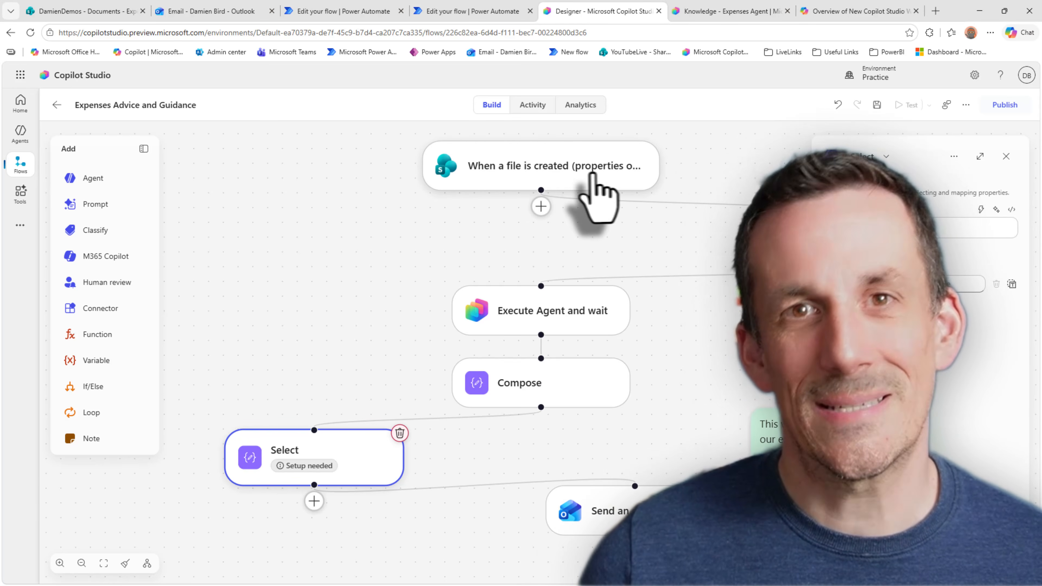
Step: Move the file-created trigger further left on the canvas and open the single-node test for Get file content
{"action": "left_click_drag", "start_coordinate": [590, 175], "coordinate": [418, 174]}
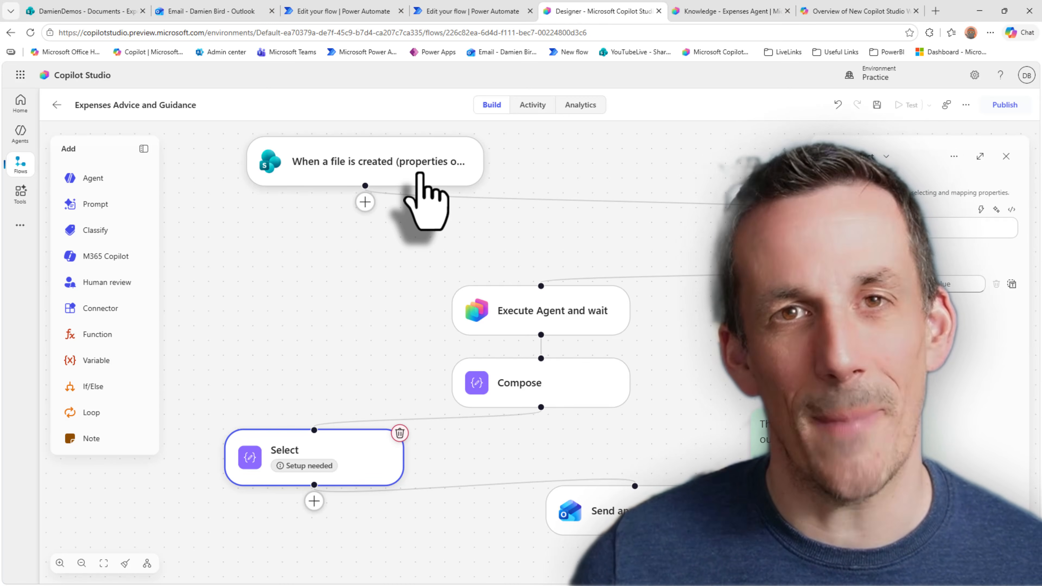
{"action": "left_click", "coordinate": [843, 241]}
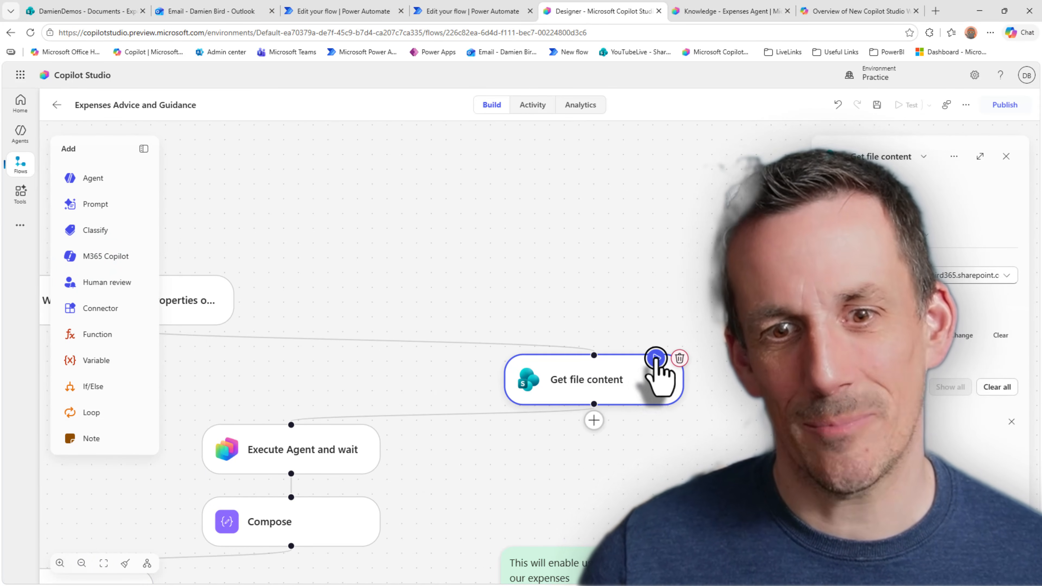
{"action": "left_click", "coordinate": [656, 358]}
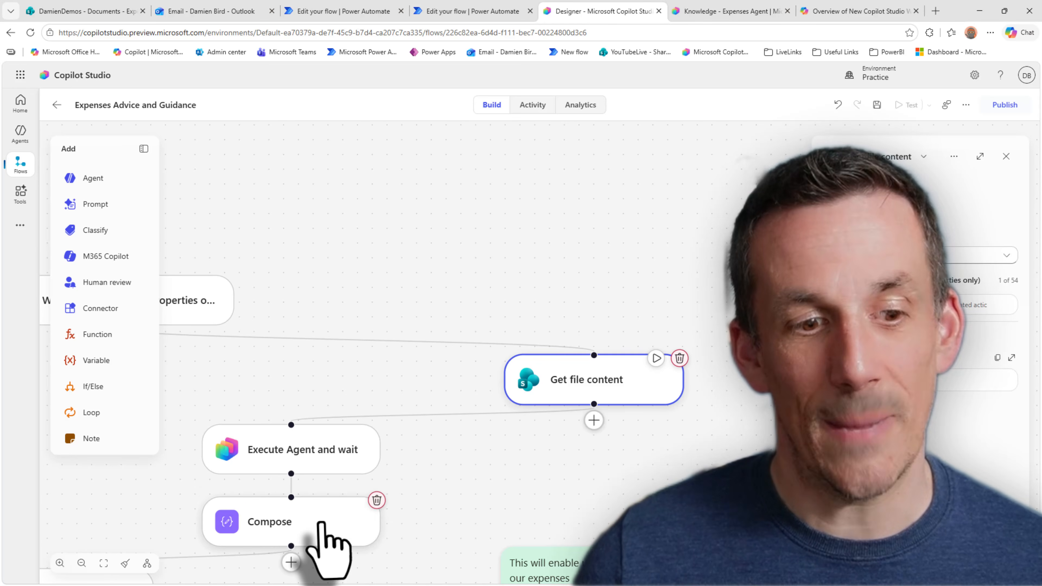
Step: Show the cut, copy, duplicate and delete options for the Compose node
{"action": "right_click", "coordinate": [321, 527]}
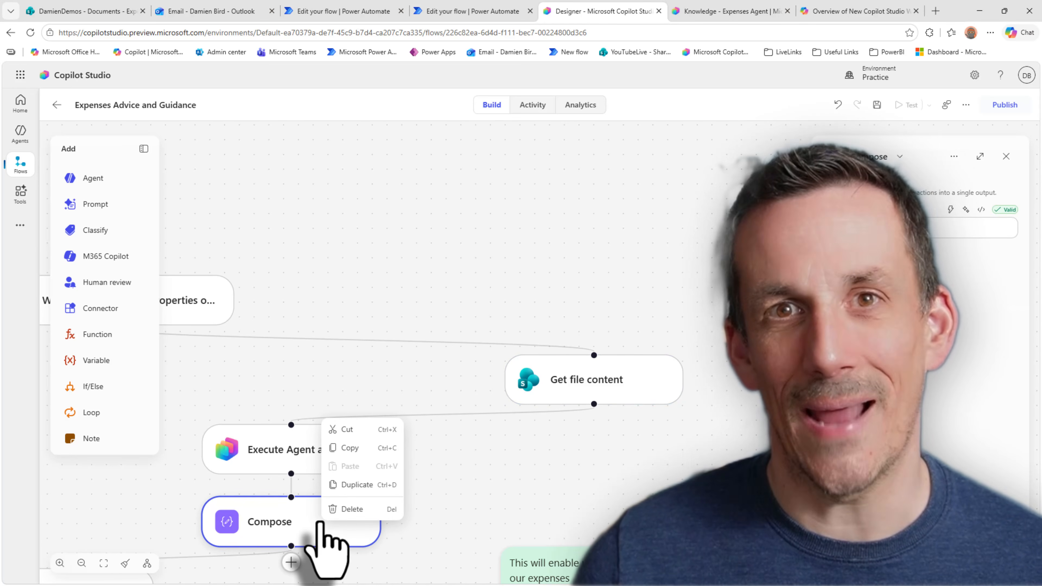